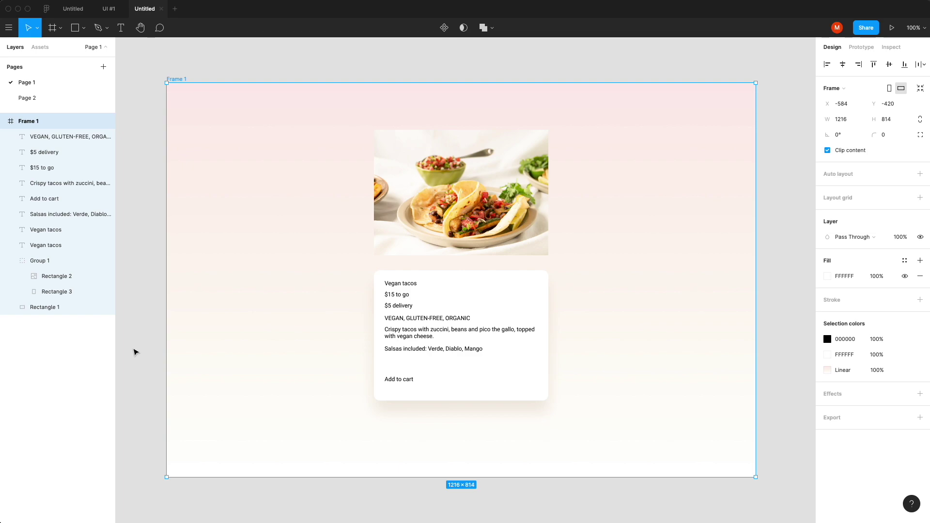
{"action": "left_click", "coordinate": [135, 352]}
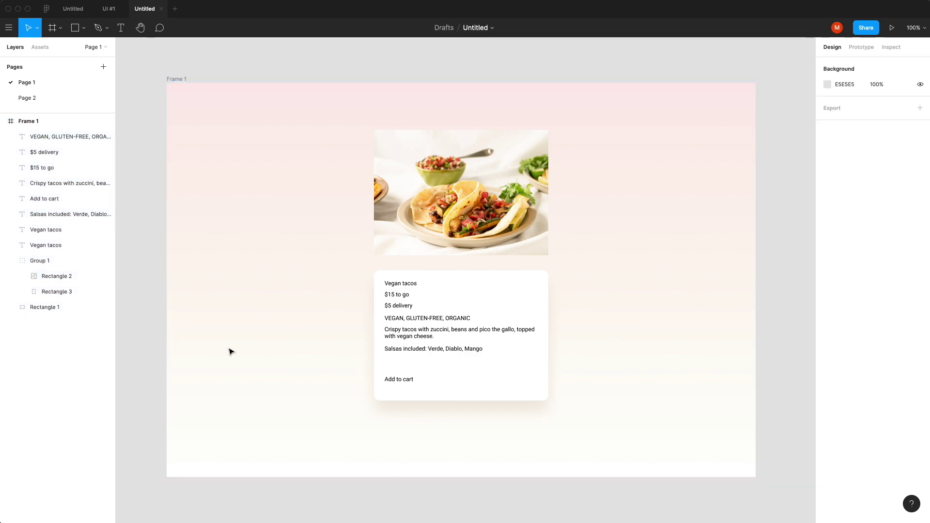
{"action": "left_click", "coordinate": [443, 351]}
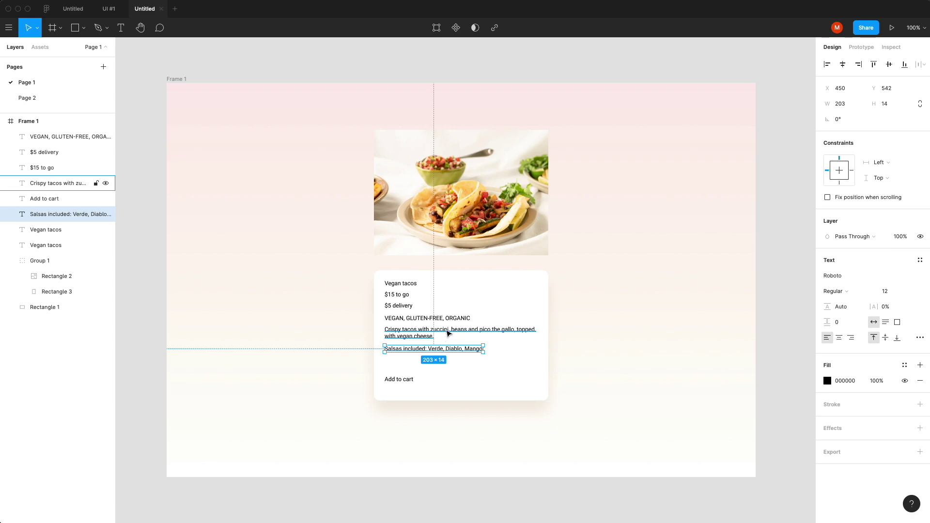
{"action": "left_click", "coordinate": [534, 297]}
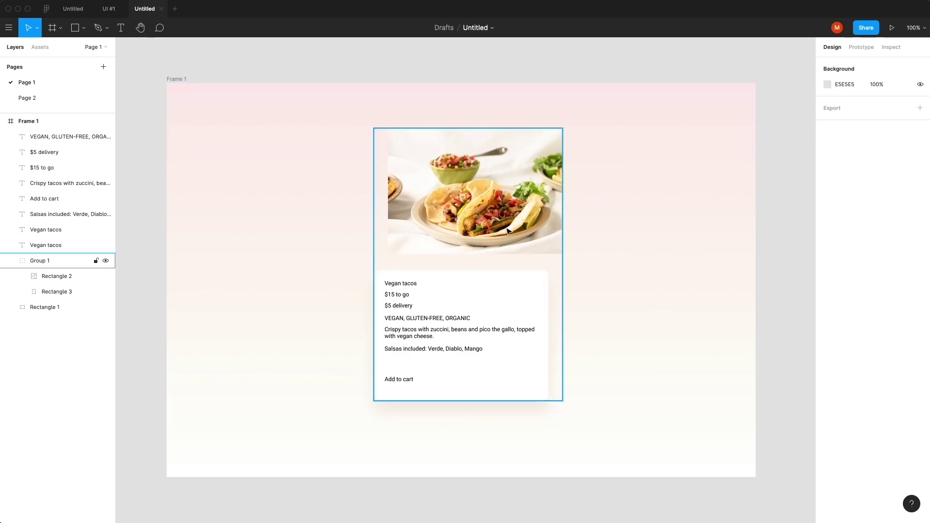
Round the taco photo's two upper corners with a radius of 12.
{"action": "left_click", "coordinate": [507, 231], "text": "super"}
{"action": "left_click", "coordinate": [840, 138]}
{"action": "type", "text": "12"}
{"action": "key", "text": "Tab"}
{"action": "type", "text": "12"}
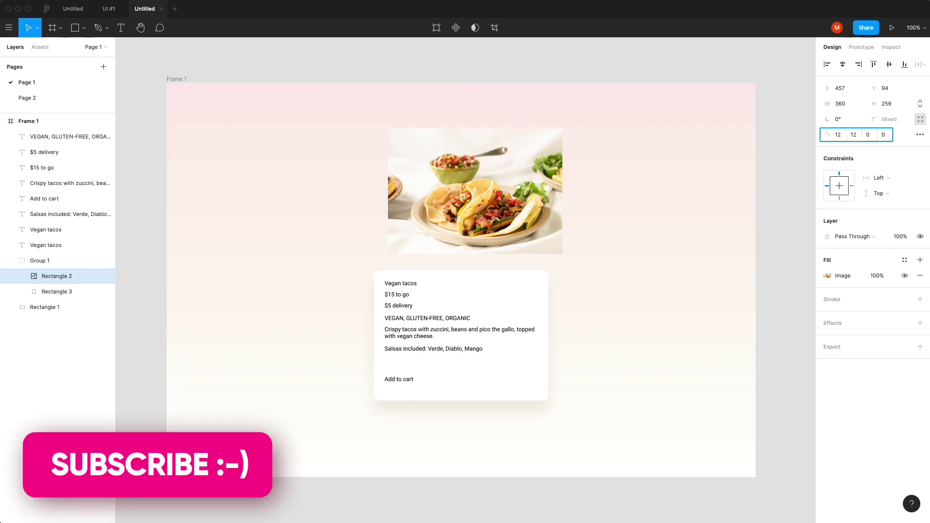
{"action": "left_click", "coordinate": [549, 54]}
Move the photo down to meet the white card, and stretch the card up behind it to 360 × 528.
{"action": "left_click_drag", "start_coordinate": [521, 194], "coordinate": [509, 213]}
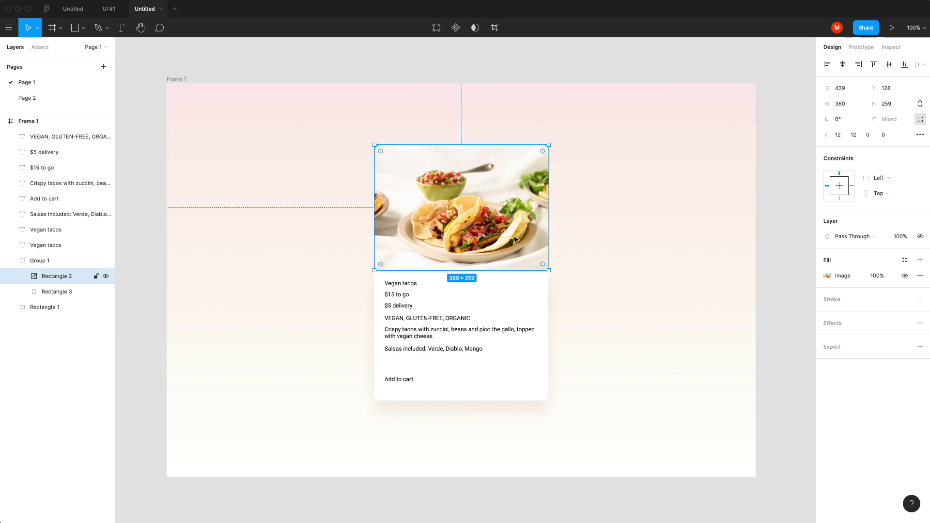
{"action": "left_click", "coordinate": [530, 287]}
{"action": "left_click_drag", "start_coordinate": [458, 269], "coordinate": [463, 145]}
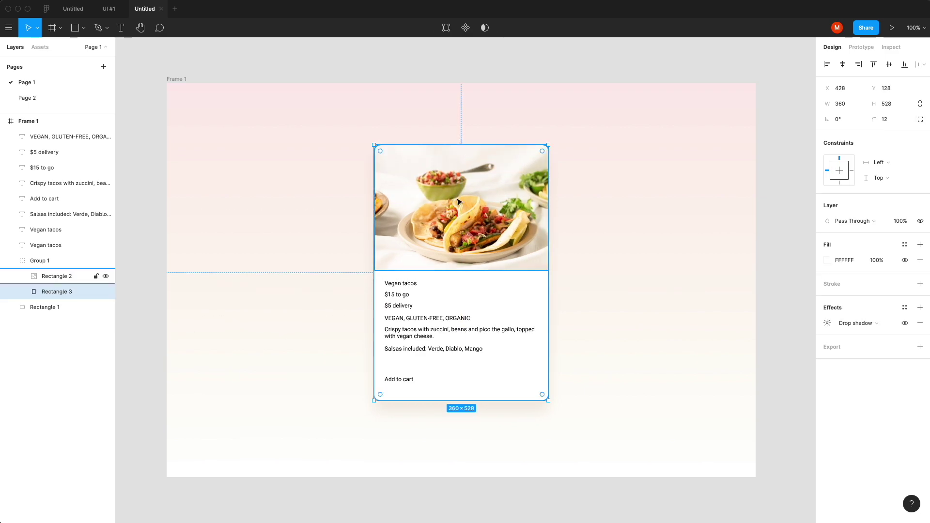
{"action": "left_click", "coordinate": [342, 64]}
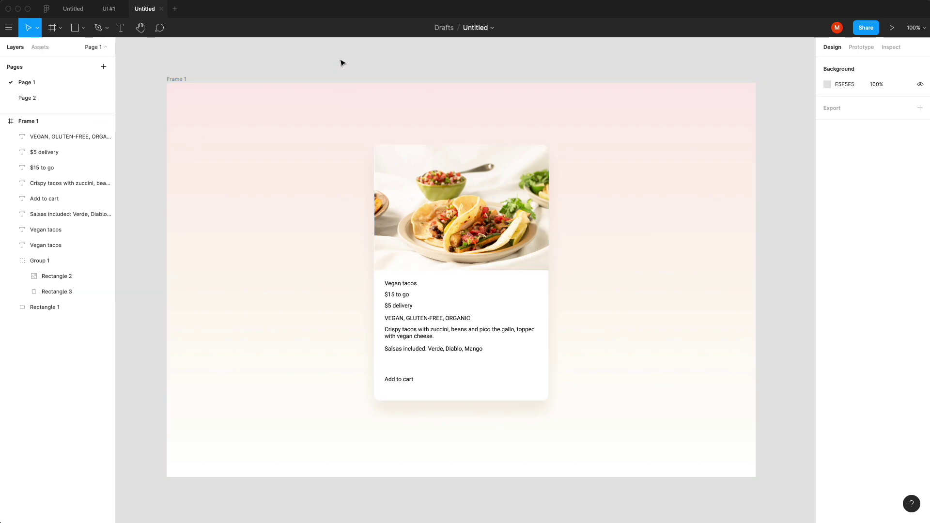
Remove the overlapping duplicate of the "Vegan tacos" title and set the remaining one to Sofia Pro Black, size 24.
{"action": "scroll", "coordinate": [342, 63], "scroll_direction": "right", "scroll_amount": 1}
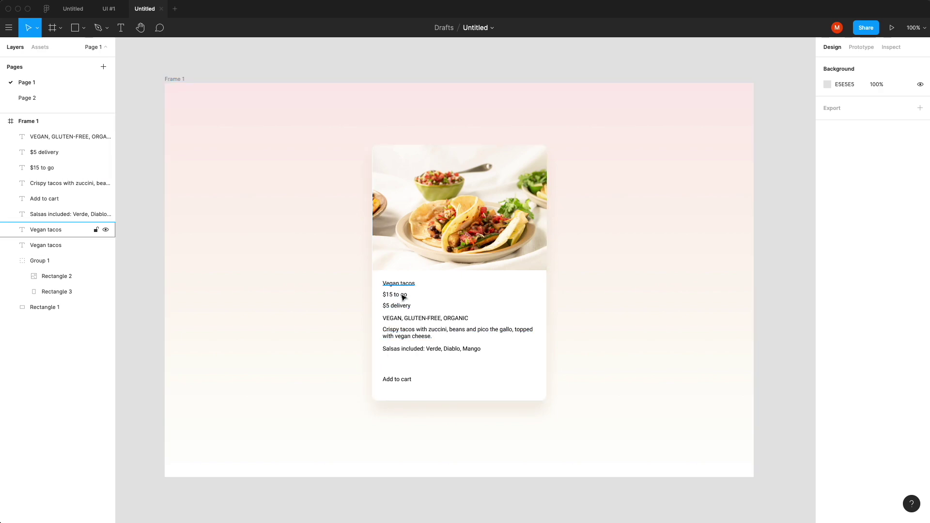
{"action": "key", "text": "plus"}
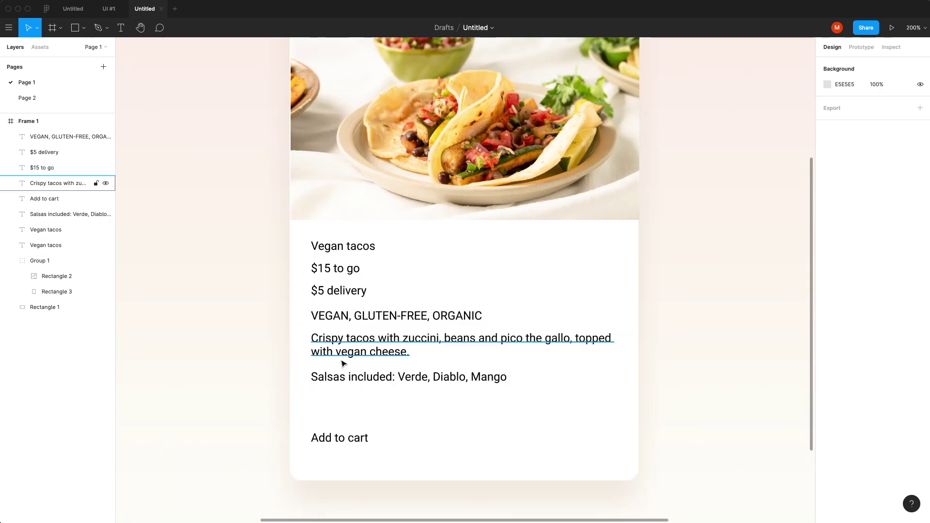
{"action": "left_click", "coordinate": [343, 247]}
{"action": "left_click", "coordinate": [922, 278]}
{"action": "scroll", "coordinate": [922, 276], "scroll_direction": "down", "scroll_amount": 5}
{"action": "left_click", "coordinate": [911, 292]}
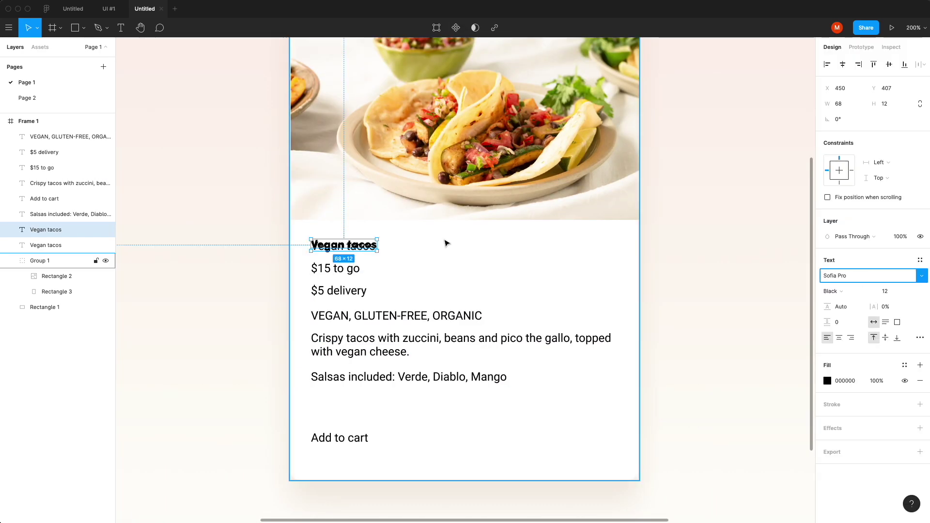
{"action": "key", "text": "ctrl+z"}
{"action": "left_click", "coordinate": [922, 276]}
{"action": "left_click", "coordinate": [913, 287]}
{"action": "left_click", "coordinate": [885, 291]}
{"action": "type", "text": "24"}
{"action": "key", "text": "Return"}
Set the "$15 to go" text to Sofia Pro Bold.
{"action": "left_click", "coordinate": [355, 270]}
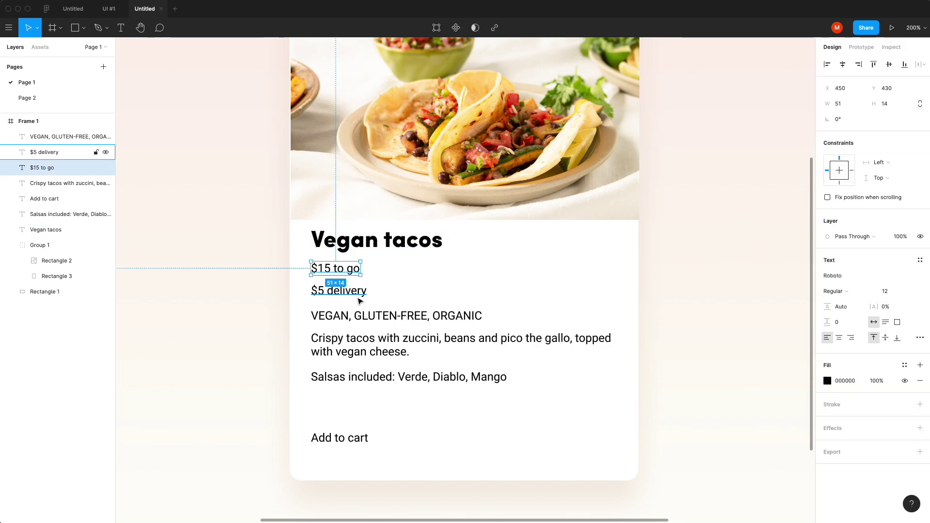
{"action": "left_click", "coordinate": [848, 276]}
{"action": "type", "text": "Sofia"}
{"action": "key", "text": "Return"}
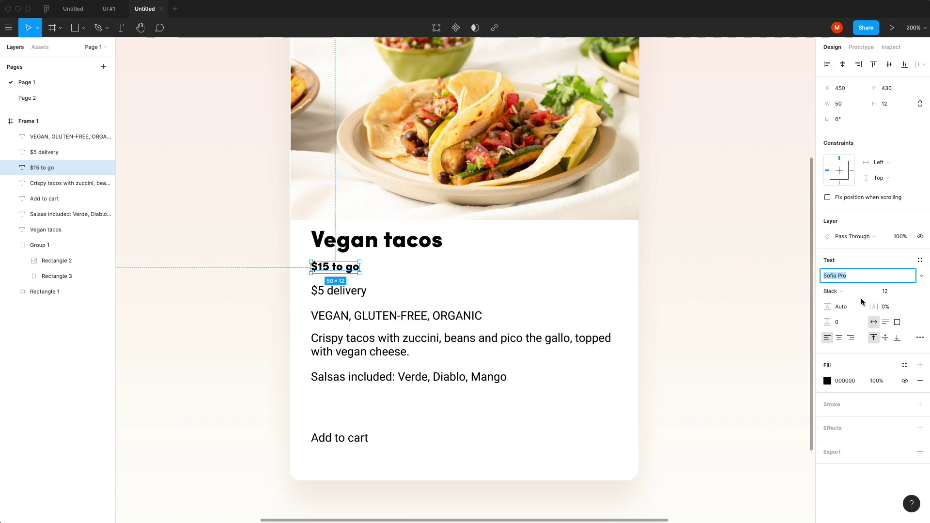
{"action": "left_click", "coordinate": [854, 292]}
{"action": "left_click", "coordinate": [858, 348]}
Set the "$5 delivery" text to Sofia Pro Medium.
{"action": "left_click", "coordinate": [339, 291]}
{"action": "left_click", "coordinate": [846, 276]}
{"action": "type", "text": "Sofia Pro"}
{"action": "key", "text": "Return"}
{"action": "left_click", "coordinate": [852, 290]}
{"action": "left_click", "coordinate": [857, 315]}
Set the dietary tags, description, salsas and "Add to cart" texts together to Sofia Pro Regular.
{"action": "left_click", "coordinate": [388, 318]}
{"action": "left_click", "coordinate": [378, 342], "text": "shift"}
{"action": "left_click", "coordinate": [369, 377], "text": "shift"}
{"action": "left_click", "coordinate": [359, 437], "text": "shift"}
{"action": "left_click", "coordinate": [864, 276]}
{"action": "type", "text": "Sofia Pro"}
{"action": "key", "text": "Return"}
{"action": "left_click", "coordinate": [850, 291]}
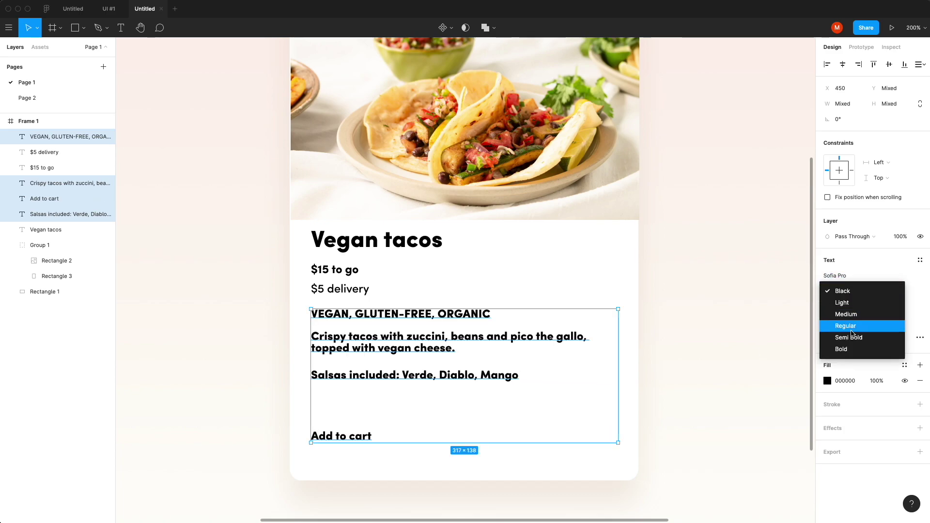
{"action": "left_click", "coordinate": [852, 330]}
Change the weight of the "$5 delivery" text to Regular.
{"action": "left_click", "coordinate": [338, 291]}
{"action": "left_click", "coordinate": [858, 288]}
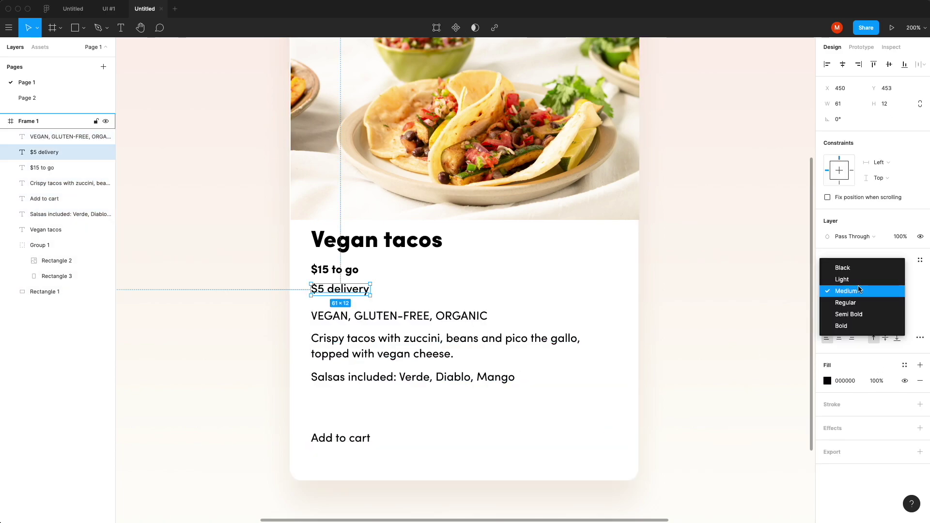
{"action": "left_click", "coordinate": [848, 303]}
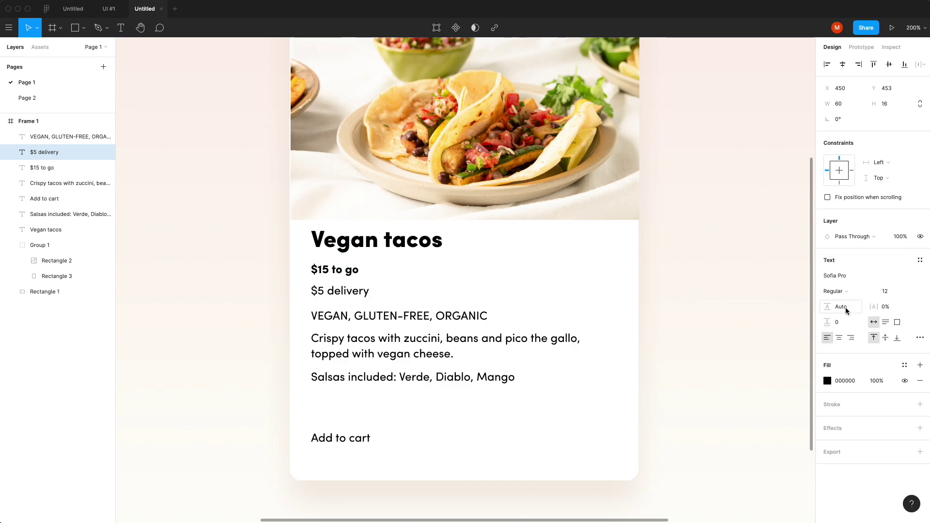
{"action": "left_click", "coordinate": [221, 373]}
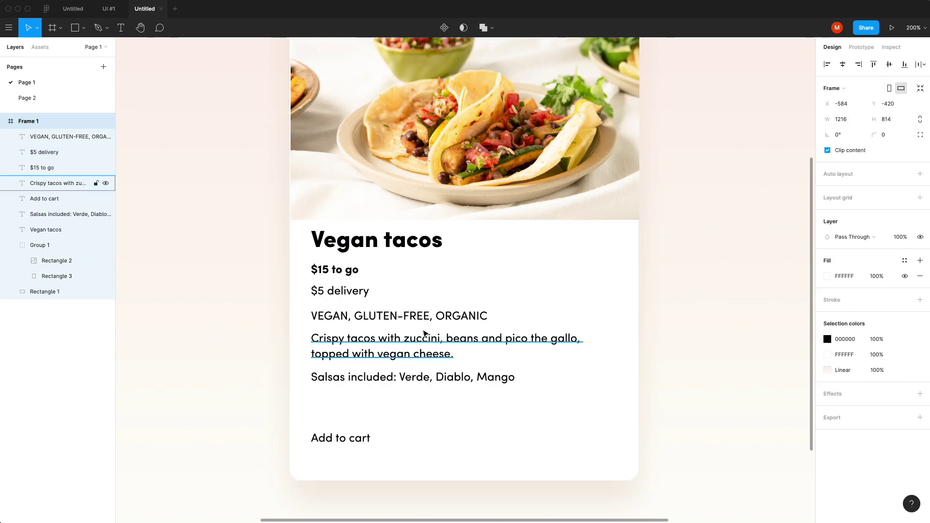
Shorten the "$15 to go" text to "$15".
{"action": "left_click", "coordinate": [334, 270]}
{"action": "double_click", "coordinate": [340, 270]}
{"action": "left_click_drag", "start_coordinate": [330, 270], "coordinate": [358, 275]}
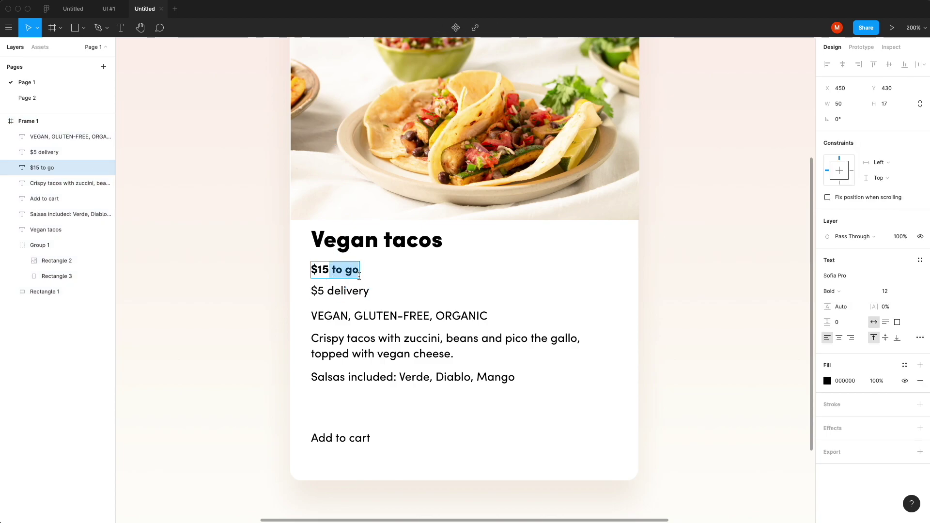
{"action": "key", "text": "BackSpace"}
{"action": "key", "text": "Escape"}
Shift the card's texts down to open space under the price, and nudge the photo one pixel left.
{"action": "left_click_drag", "start_coordinate": [262, 281], "coordinate": [356, 480]}
{"action": "left_click", "coordinate": [365, 378], "text": "shift"}
{"action": "left_click", "coordinate": [357, 438], "text": "shift"}
{"action": "left_click_drag", "start_coordinate": [348, 242], "coordinate": [322, 274]}
{"action": "double_click", "coordinate": [341, 183]}
{"action": "key", "text": "Left"}
Capitalize the second word of the title so it reads "Vegan Tacos".
{"action": "left_click", "coordinate": [356, 250]}
{"action": "double_click", "coordinate": [385, 253]}
{"action": "left_click", "coordinate": [391, 250]}
{"action": "key", "text": "BackSpace"}
{"action": "type", "text": "T"}
{"action": "key", "text": "Escape"}
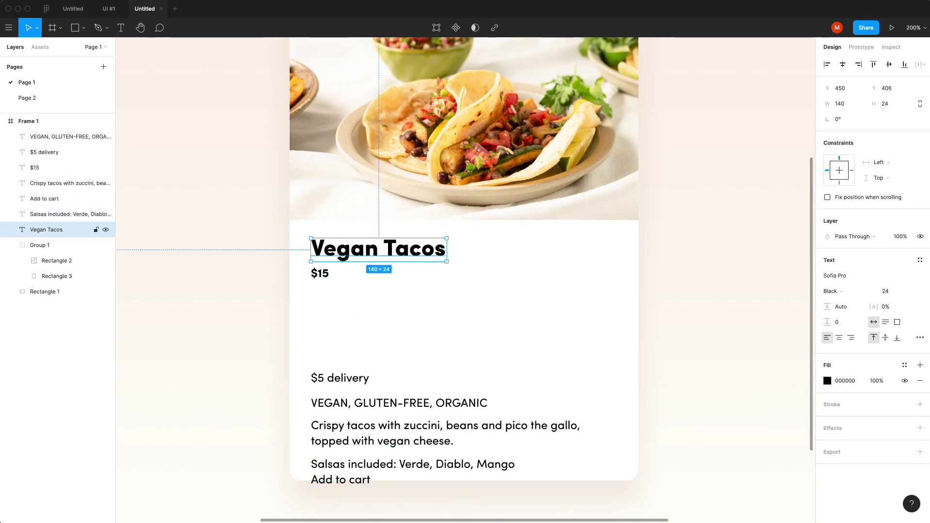
Set the font size of the "$15" price to 20.
{"action": "left_click", "coordinate": [322, 272]}
{"action": "left_click", "coordinate": [892, 291]}
{"action": "type", "text": "24"}
{"action": "key", "text": "Return"}
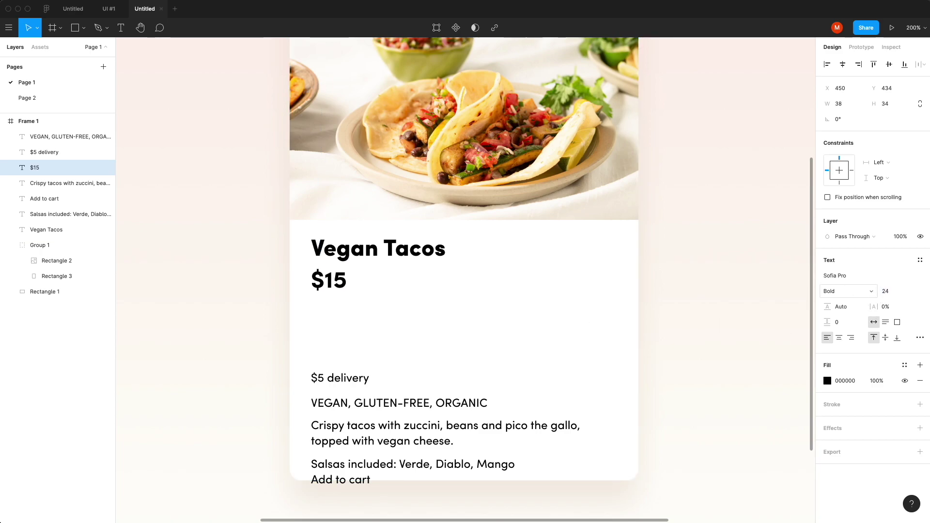
{"action": "left_click", "coordinate": [887, 291]}
{"action": "type", "text": "20"}
{"action": "key", "text": "Return"}
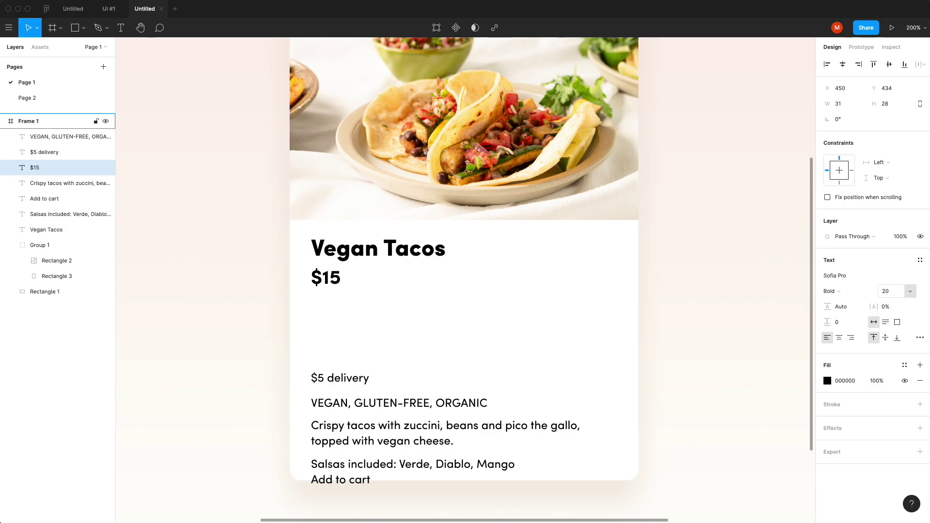
Fill the "$15" price with red CF2222 and move it slightly closer to the title.
{"action": "left_click", "coordinate": [828, 381]}
{"action": "left_click", "coordinate": [795, 307]}
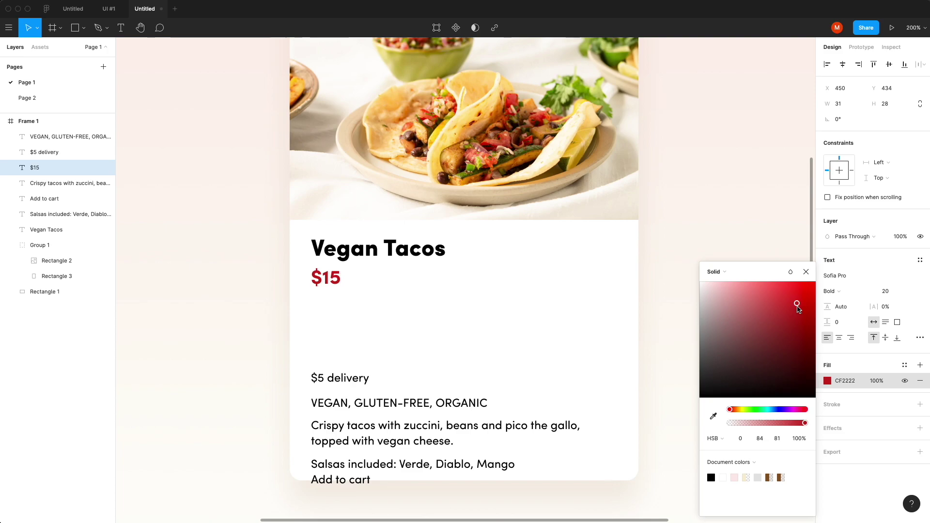
{"action": "left_click", "coordinate": [249, 335]}
{"action": "left_click_drag", "start_coordinate": [333, 282], "coordinate": [336, 281]}
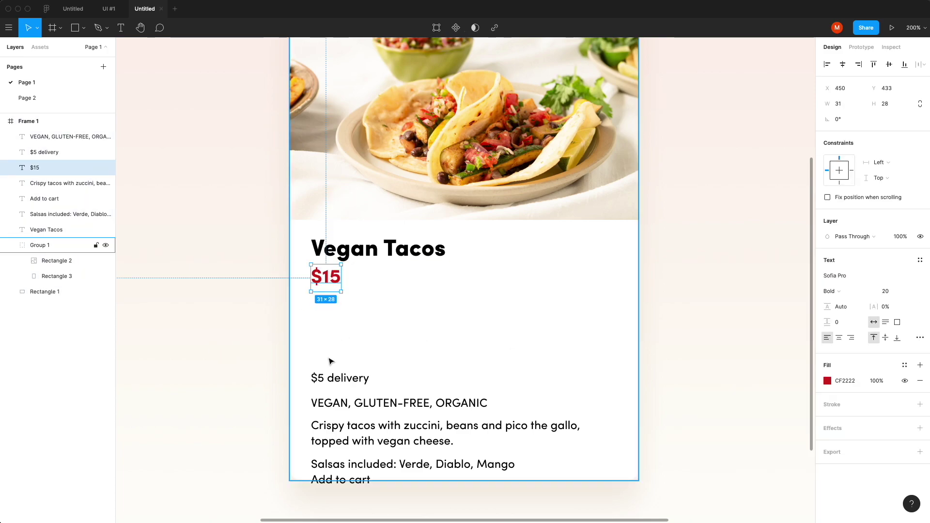
Try placing "$5 delivery" under the price and the "VEGAN, GLUTEN-FREE, ORGANIC" line beside the title.
{"action": "left_click", "coordinate": [339, 378]}
{"action": "left_click_drag", "start_coordinate": [339, 377], "coordinate": [340, 298]}
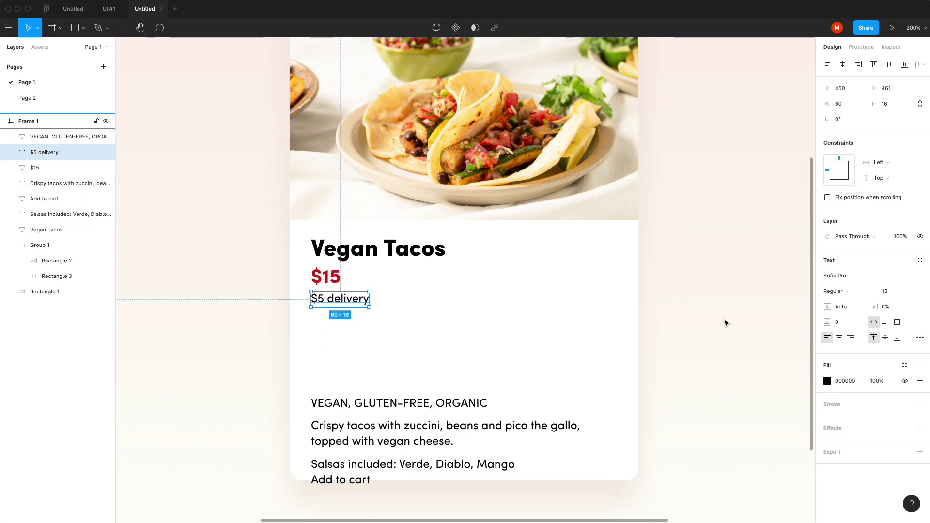
{"action": "left_click", "coordinate": [443, 409]}
{"action": "left_click_drag", "start_coordinate": [424, 404], "coordinate": [574, 253]}
{"action": "left_click", "coordinate": [413, 252], "text": "shift"}
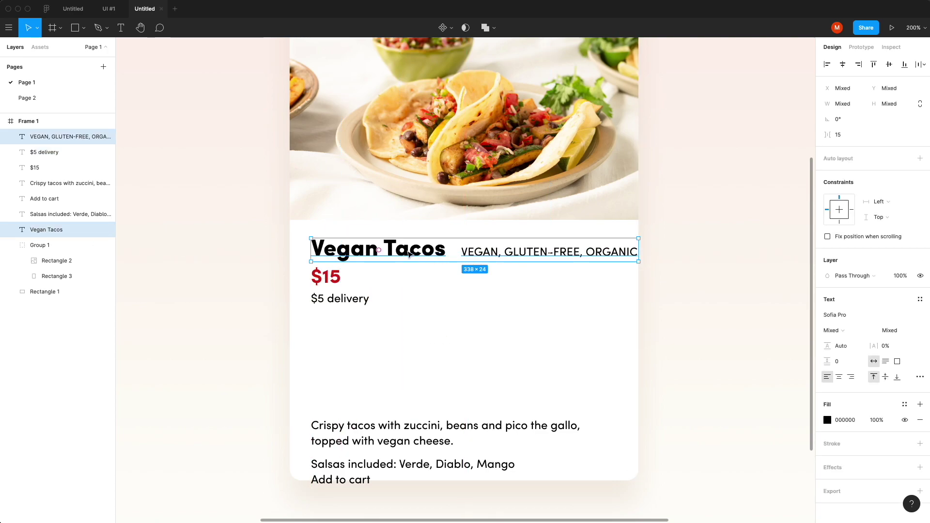
Place "$5 delivery" beside the "$15" price, and move the description and salsas lines up beneath them.
{"action": "left_click", "coordinate": [339, 298]}
{"action": "left_click_drag", "start_coordinate": [339, 298], "coordinate": [378, 276]}
{"action": "left_click", "coordinate": [356, 423]}
{"action": "left_click_drag", "start_coordinate": [356, 423], "coordinate": [353, 309]}
{"action": "left_click_drag", "start_coordinate": [370, 467], "coordinate": [368, 356]}
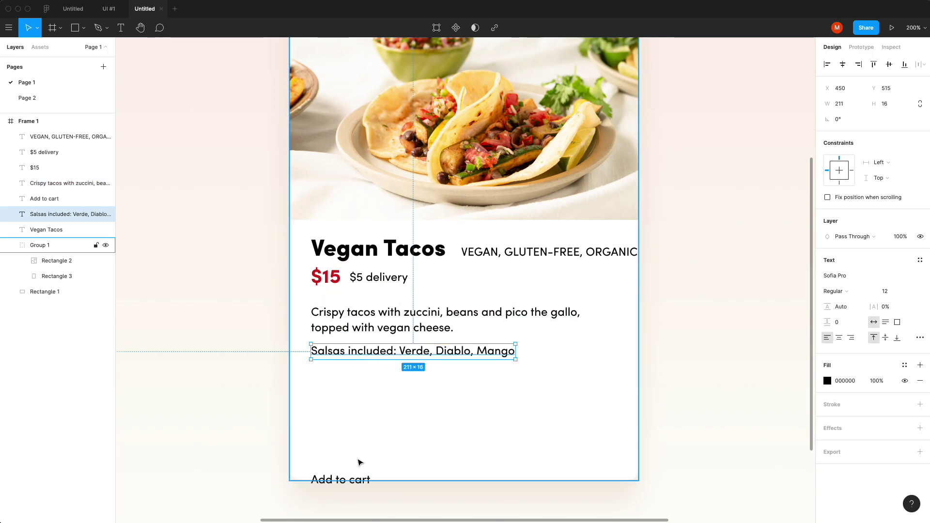
Move "Add to cart" up inside the card and place the price and delivery texts together just above it.
{"action": "left_click", "coordinate": [341, 479]}
{"action": "left_click_drag", "start_coordinate": [341, 480], "coordinate": [341, 451]}
{"action": "left_click", "coordinate": [326, 276]}
{"action": "left_click", "coordinate": [379, 276], "text": "shift"}
{"action": "left_click_drag", "start_coordinate": [361, 279], "coordinate": [366, 427]}
Move the "VEGAN, GLUTEN-FREE, ORGANIC" line directly under the "Vegan Tacos" title.
{"action": "left_click_drag", "start_coordinate": [482, 253], "coordinate": [367, 277]}
{"action": "left_click", "coordinate": [388, 329]}
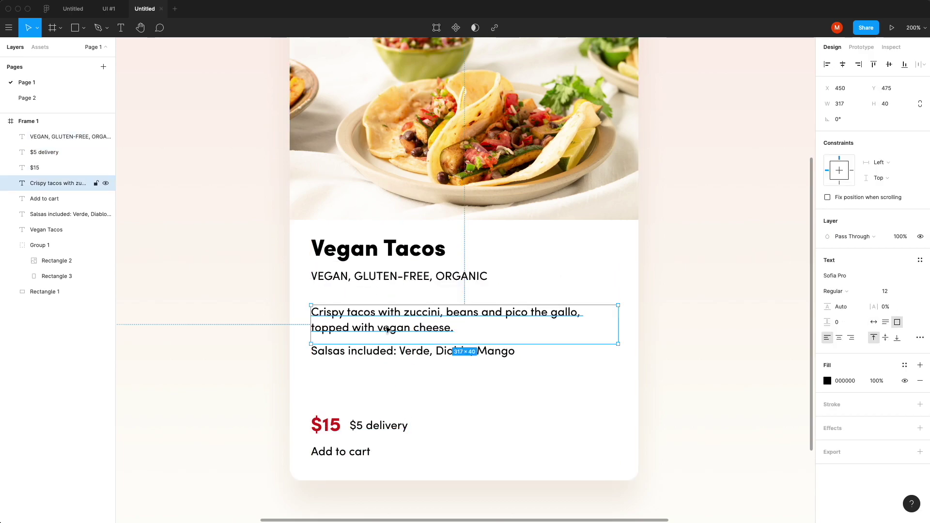
{"action": "left_click", "coordinate": [391, 353]}
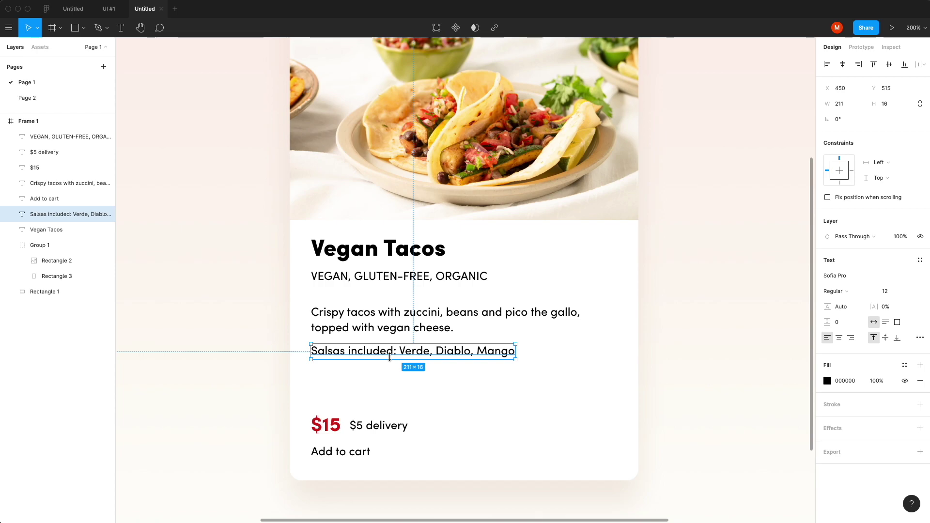
Move the dietary tags line down and draw a rectangle about 73 × 19 in its place under the title.
{"action": "scroll", "coordinate": [388, 288], "scroll_direction": "up", "scroll_amount": 5}
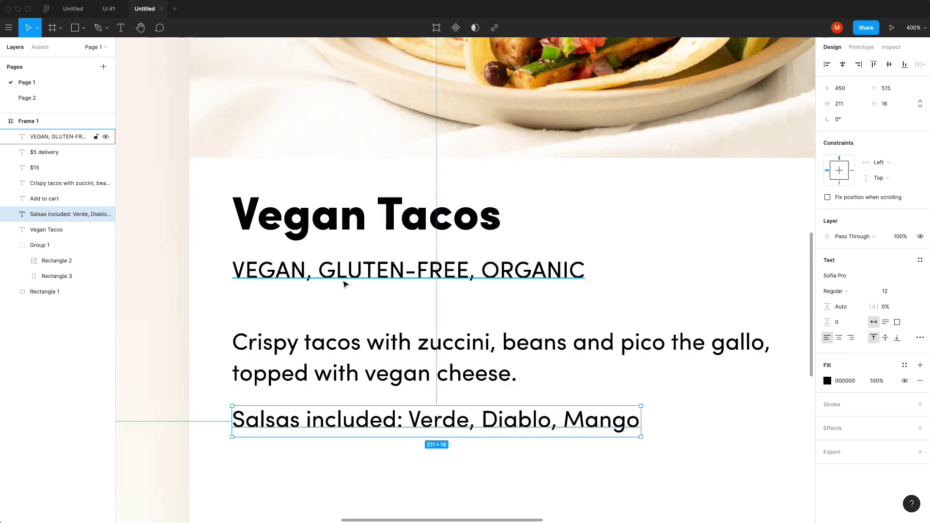
{"action": "left_click_drag", "start_coordinate": [328, 265], "coordinate": [310, 315]}
{"action": "key", "text": "r"}
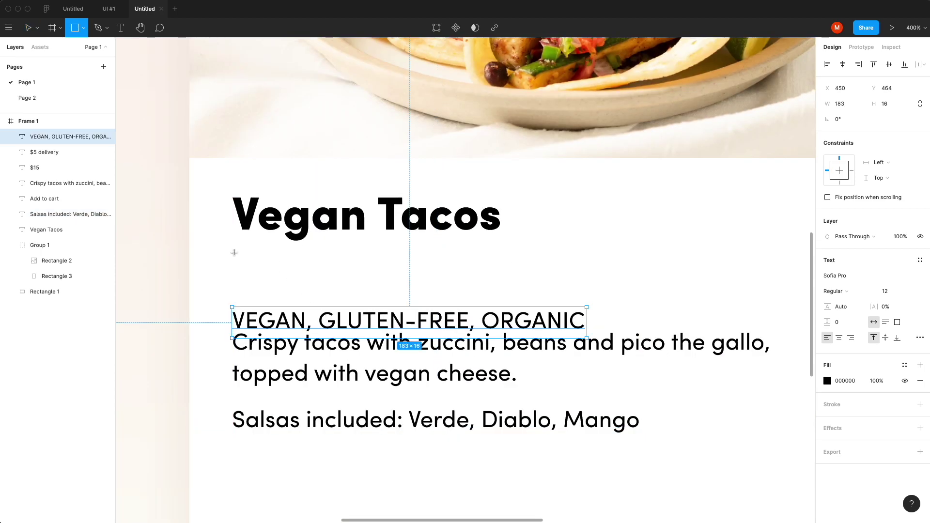
{"action": "left_click_drag", "start_coordinate": [230, 251], "coordinate": [372, 288]}
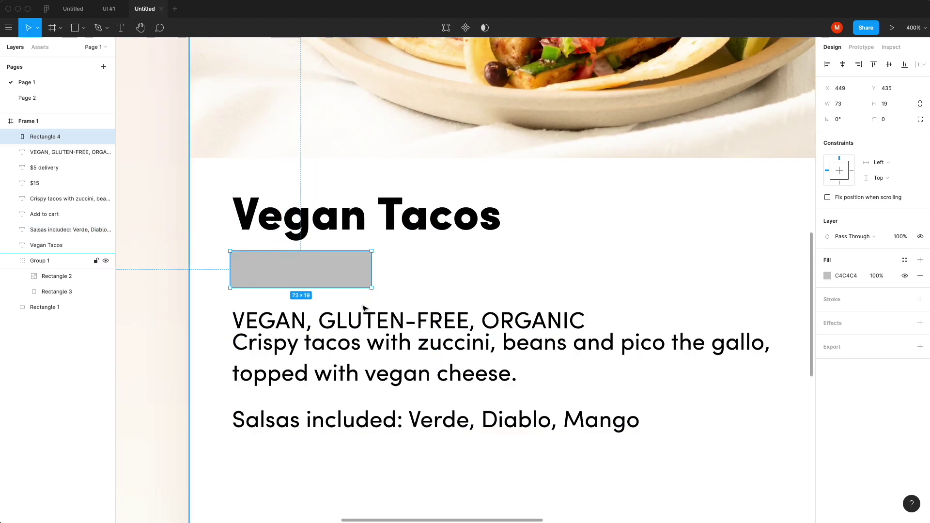
Copy the word "VEGAN" from the dietary tags line and paste it as a separate text layer.
{"action": "double_click", "coordinate": [350, 316]}
{"action": "left_click_drag", "start_coordinate": [307, 320], "coordinate": [236, 320]}
{"action": "key", "text": "ctrl+c"}
{"action": "left_click", "coordinate": [296, 285]}
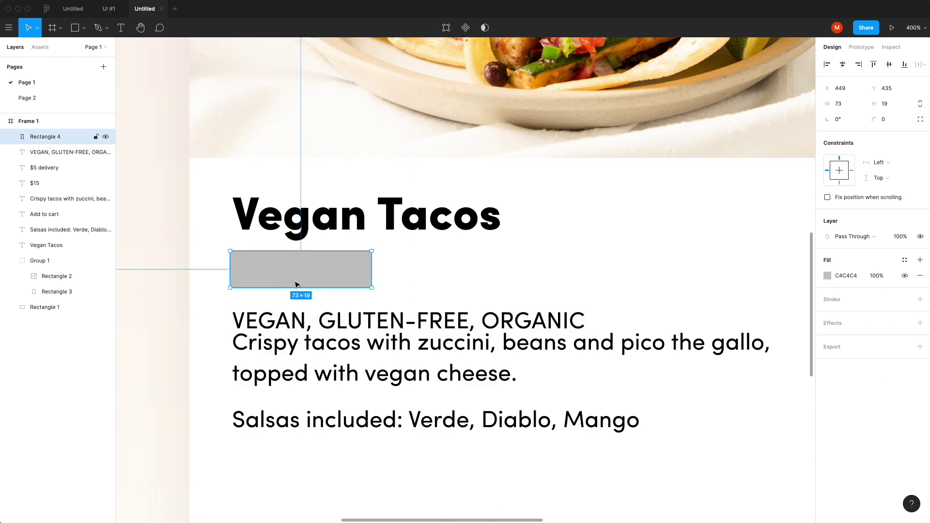
{"action": "key", "text": "ctrl+v"}
Fill the new tag rectangle with the pale cream FCF3ED sampled from the frame's gradient background.
{"action": "left_click", "coordinate": [297, 285]}
{"action": "scroll", "coordinate": [296, 285], "scroll_direction": "down", "scroll_amount": 3}
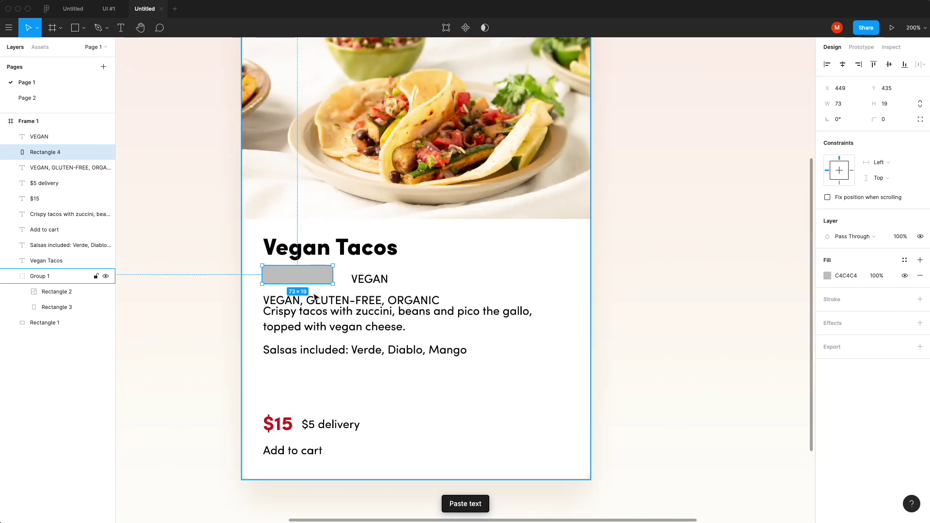
{"action": "left_click", "coordinate": [828, 275]}
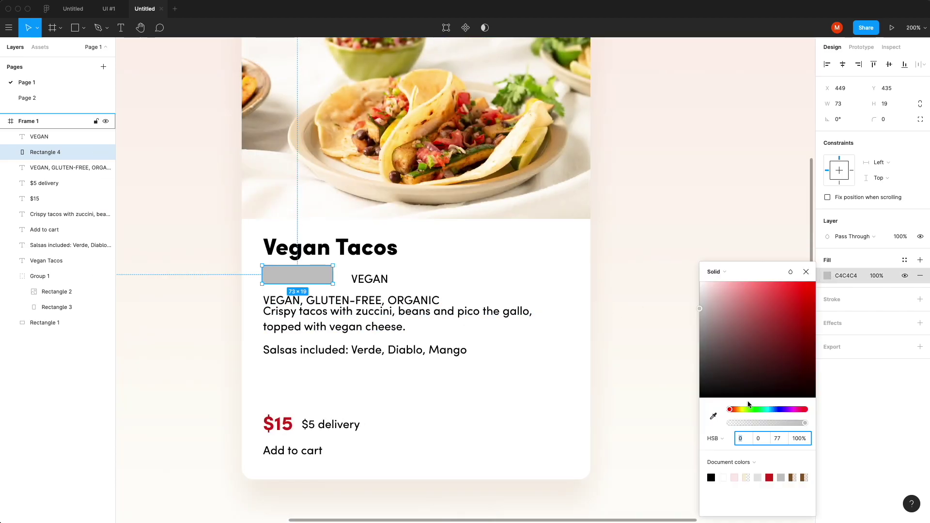
{"action": "left_click", "coordinate": [714, 416]}
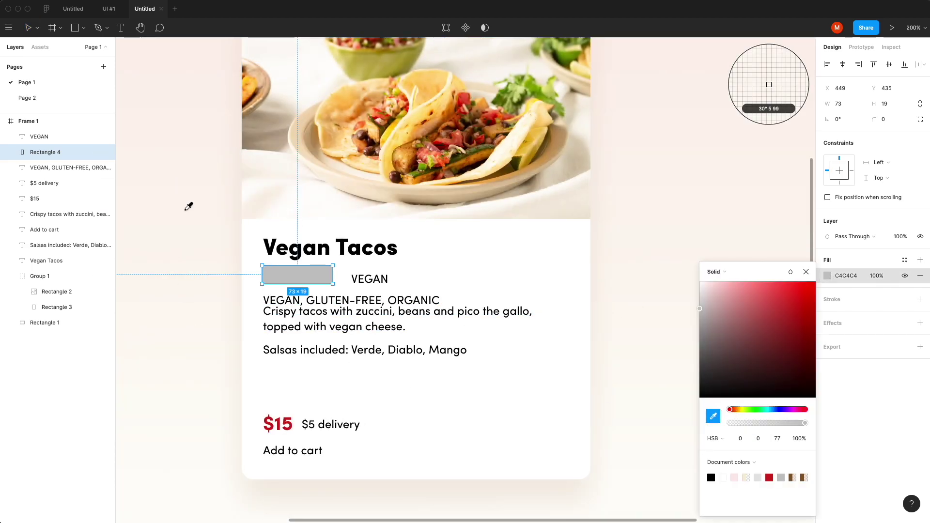
{"action": "left_click", "coordinate": [208, 109]}
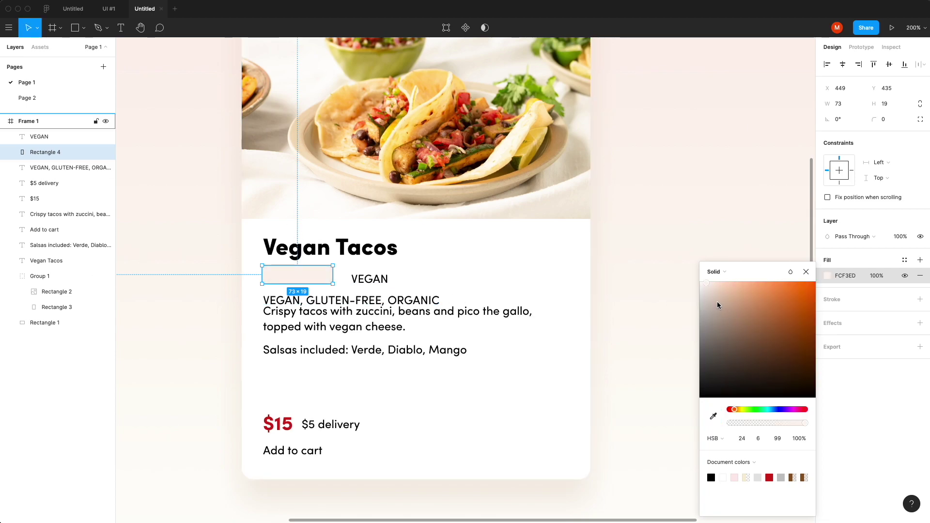
Adjust the tag rectangle's fill to FBF3EE and round its corners with a radius of 12.
{"action": "left_click", "coordinate": [709, 286]}
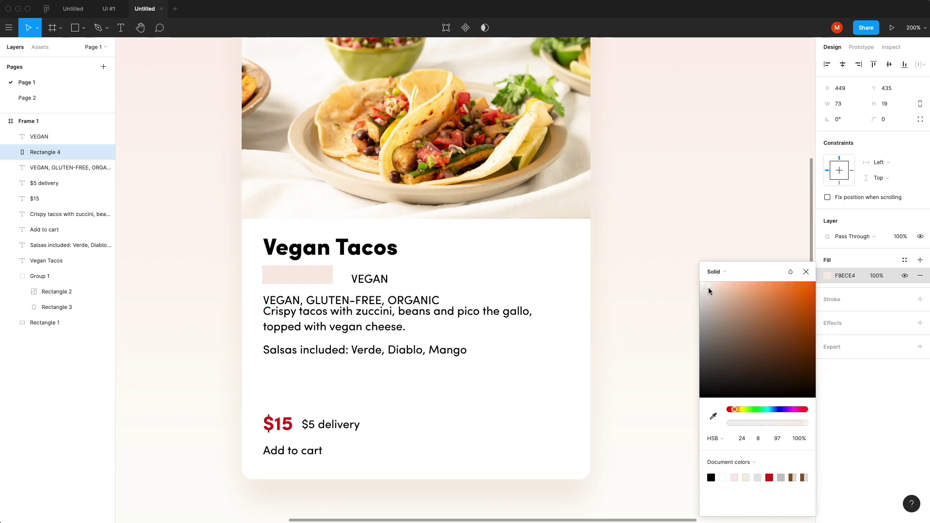
{"action": "left_click_drag", "start_coordinate": [708, 288], "coordinate": [706, 283]}
{"action": "left_click_drag", "start_coordinate": [874, 119], "coordinate": [884, 119]}
{"action": "left_click", "coordinate": [678, 218]}
Place the separate VEGAN text inside the tag pill and set its font size to 10.
{"action": "key", "text": "plus"}
{"action": "scroll", "coordinate": [339, 286], "scroll_direction": "left", "scroll_amount": 3}
{"action": "left_click_drag", "start_coordinate": [412, 292], "coordinate": [291, 287]}
{"action": "left_click", "coordinate": [891, 291]}
{"action": "type", "text": "10"}
{"action": "key", "text": "Return"}
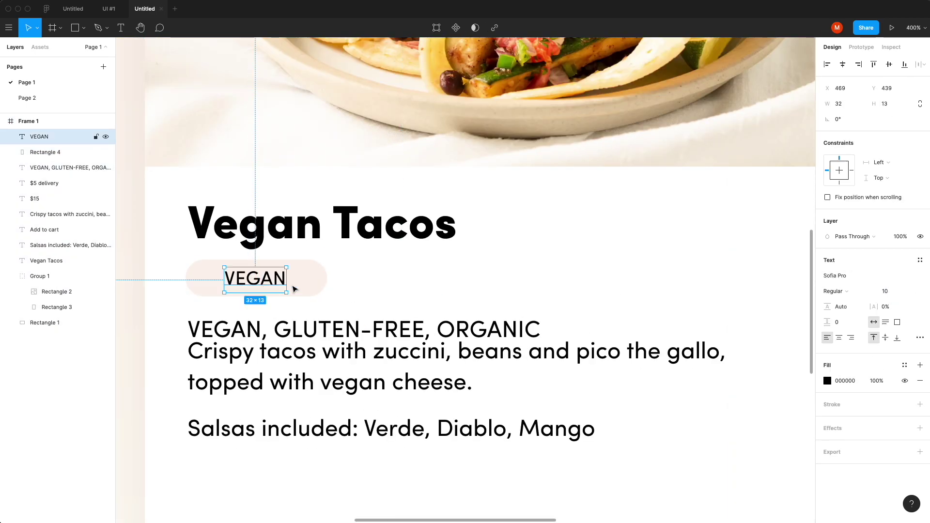
Recolour the VEGAN label with the pill's sampled colour and lower its brightness to reach the dark grey 615E5C.
{"action": "left_click", "coordinate": [827, 381]}
{"action": "left_click", "coordinate": [714, 416]}
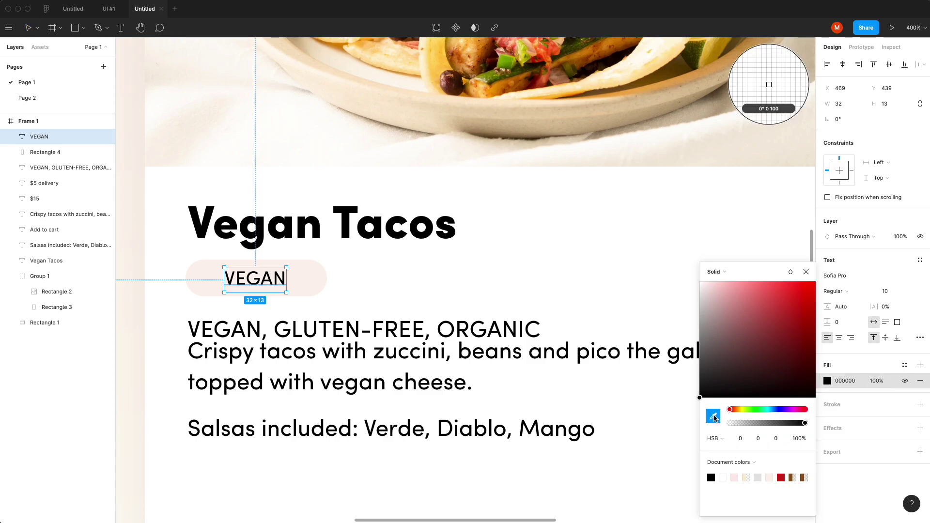
{"action": "left_click", "coordinate": [314, 282]}
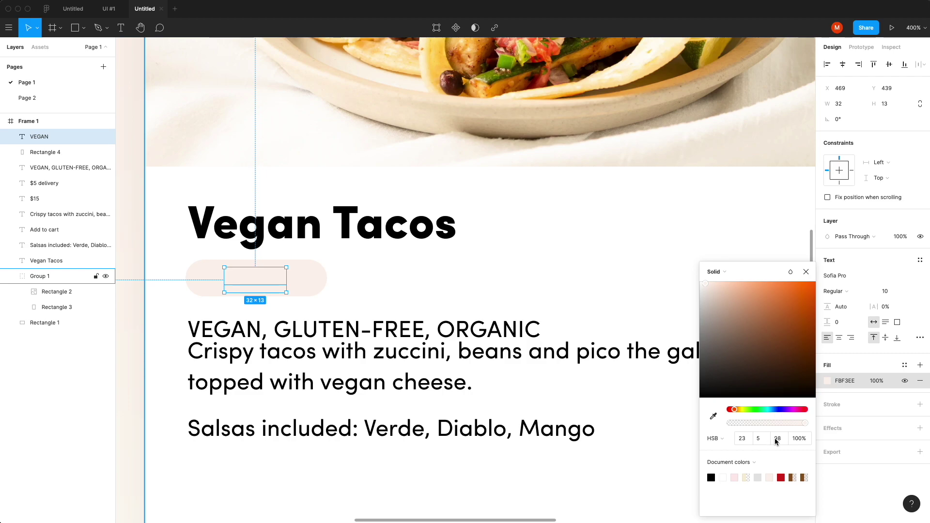
{"action": "key", "text": "shift+Down"}
{"action": "key", "text": "shift+Down"}
{"action": "key", "text": "shift+Down"}
{"action": "key", "text": "shift+Down"}
{"action": "key", "text": "shift+Down"}
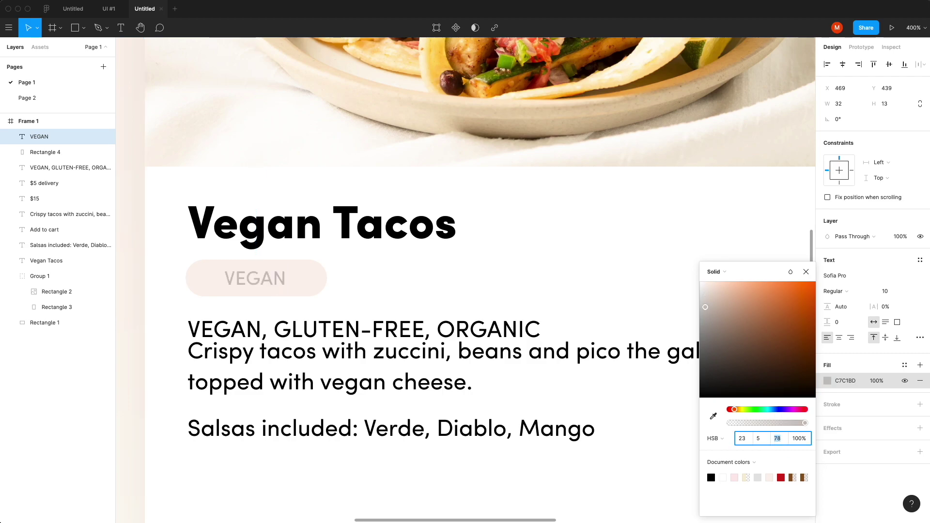
{"action": "left_click", "coordinate": [275, 285]}
Nudge the VEGAN label horizontally inside the pill to X 460.
{"action": "left_click", "coordinate": [267, 281]}
{"action": "key", "text": "Left"}
{"action": "key", "text": "Left"}
{"action": "key", "text": "shift+Right"}
{"action": "key", "text": "shift+Left"}
{"action": "key", "text": "shift+Left"}
{"action": "key", "text": "Right"}
{"action": "key", "text": "Right"}
{"action": "key", "text": "Right"}
{"action": "key", "text": "Right"}
{"action": "key", "text": "Left"}
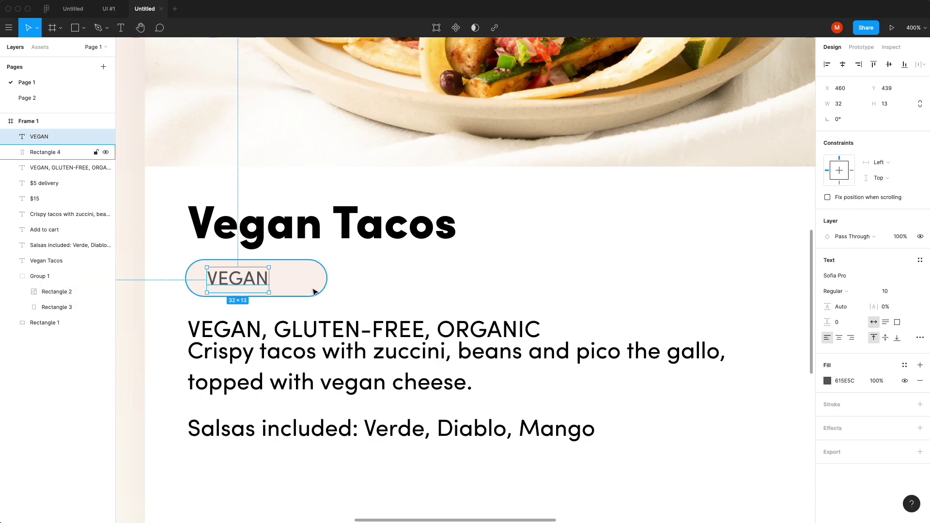
Narrow the tag pill to a width of 54 so it fits the VEGAN label with even padding.
{"action": "left_click", "coordinate": [313, 290]}
{"action": "key", "text": "shift+super+Left"}
{"action": "key", "text": "shift+super+Left"}
{"action": "key", "text": "super+Right"}
{"action": "key", "text": "super+Right"}
Group the pill with its VEGAN label and place a copy beside it relabelled GLUTEN-FREE.
{"action": "left_click", "coordinate": [234, 283], "text": "shift"}
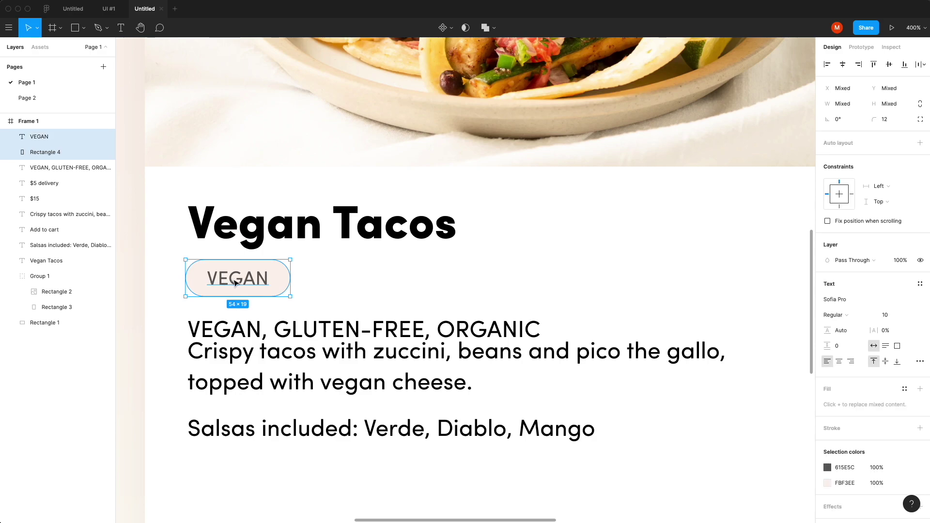
{"action": "key", "text": "super+g"}
{"action": "left_click_drag", "start_coordinate": [239, 284], "coordinate": [349, 295]}
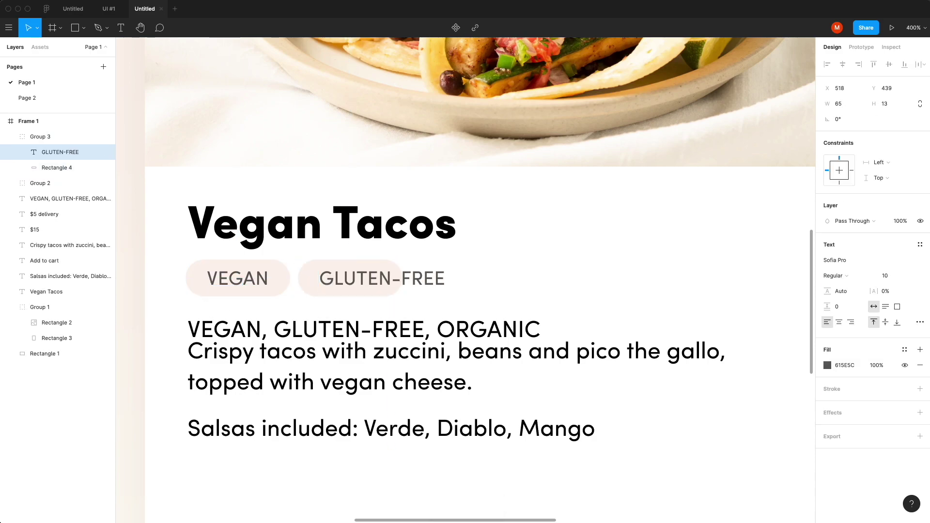
Widen the second tag's pill to fit the GLUTEN-FREE label.
{"action": "left_click", "coordinate": [305, 276]}
{"action": "key", "text": "super+Right"}
{"action": "key", "text": "super+Right"}
{"action": "key", "text": "super+Right"}
Duplicate the GLUTEN-FREE tag as a third tag in the row and relabel it ORGANIC.
{"action": "left_click", "coordinate": [397, 288], "text": "shift"}
{"action": "key", "text": "super+d"}
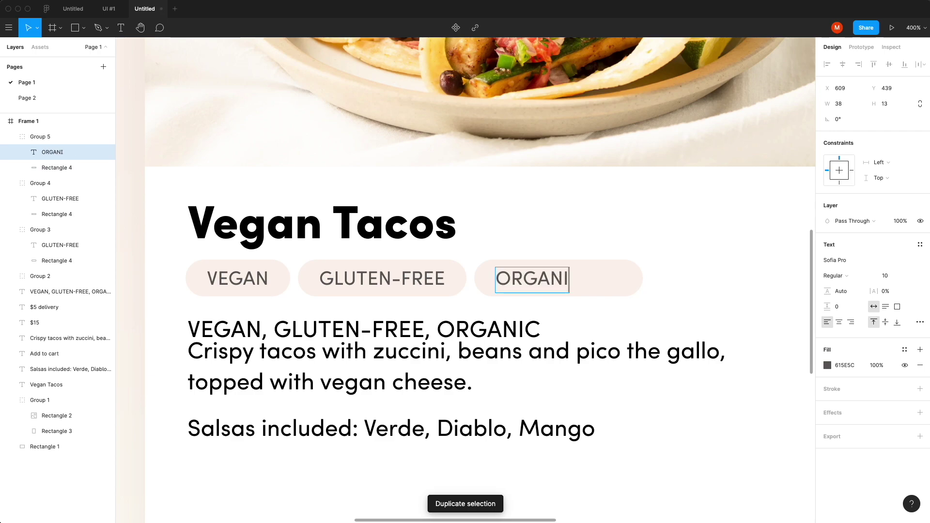
{"action": "type", "text": "C"}
{"action": "key", "text": "Escape"}
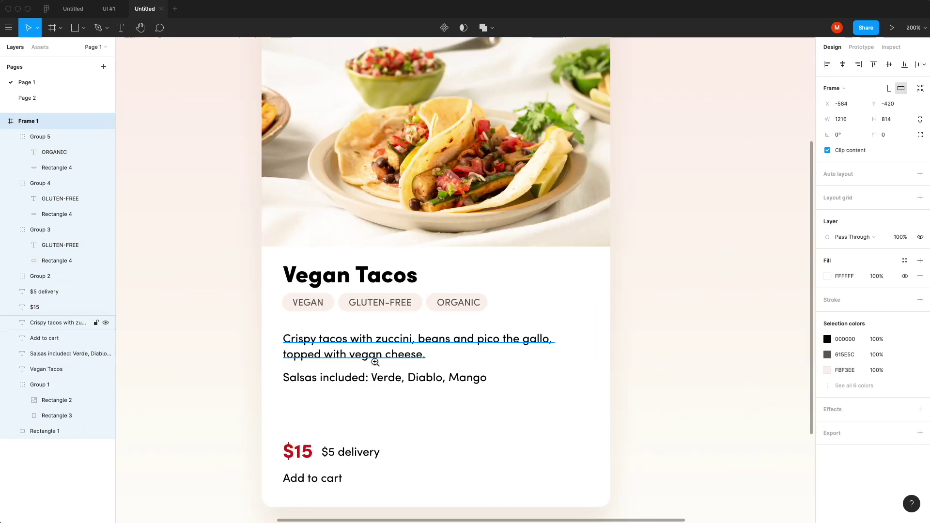
Set the tacos description's font size to 16 and move the "Salsas included" line down to clear it.
{"action": "left_click", "coordinate": [386, 357]}
{"action": "left_click", "coordinate": [885, 292]}
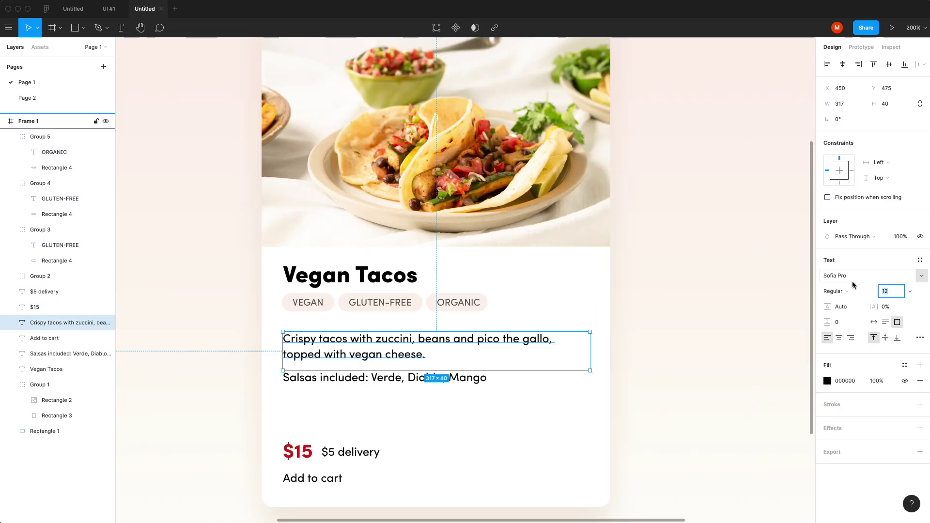
{"action": "type", "text": "16"}
{"action": "key", "text": "Return"}
{"action": "left_click", "coordinate": [386, 351]}
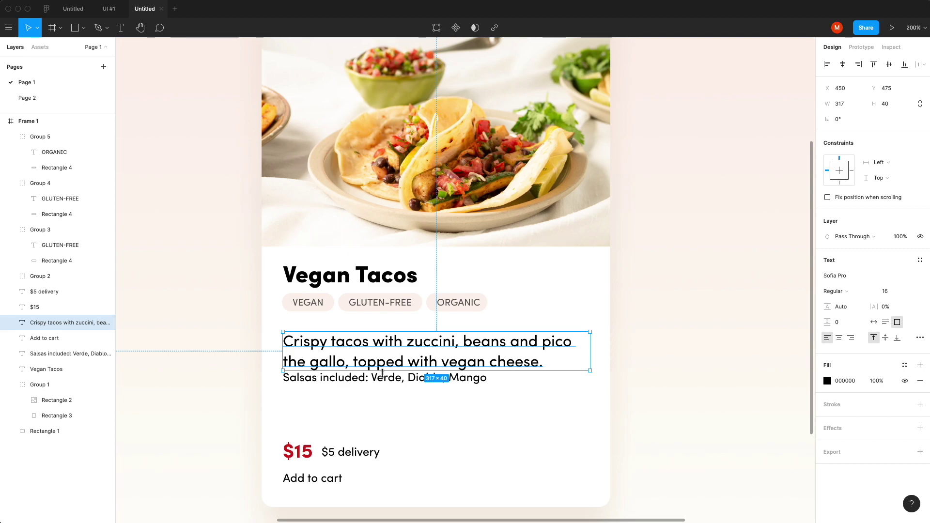
{"action": "left_click_drag", "start_coordinate": [383, 378], "coordinate": [393, 450]}
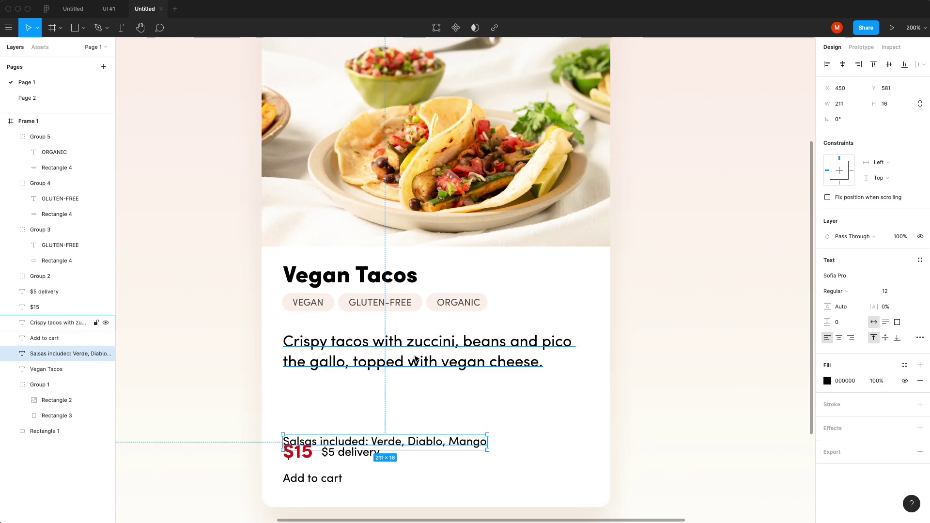
Recolour the description text to the grey 7A7774, starting from a colour sampled from the VEGAN tag.
{"action": "left_click", "coordinate": [416, 359]}
{"action": "left_click", "coordinate": [827, 381]}
{"action": "key", "text": "i"}
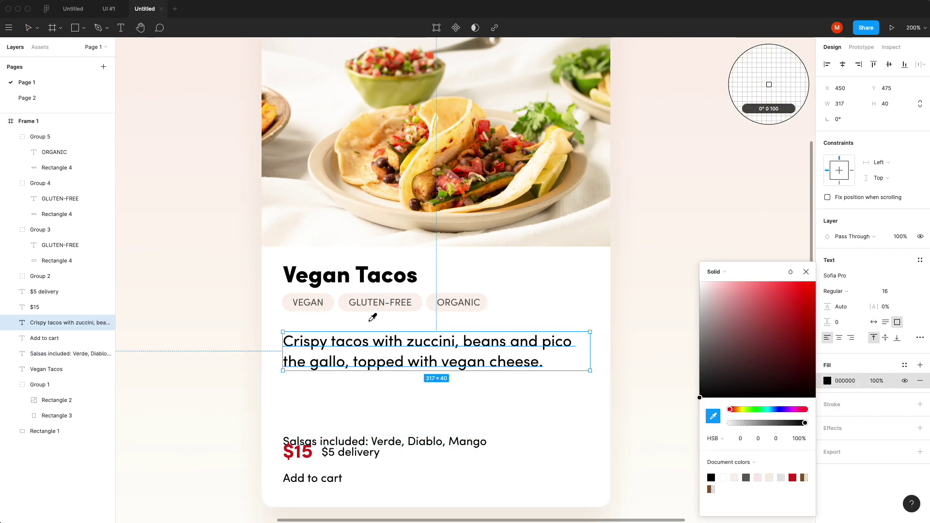
{"action": "left_click", "coordinate": [323, 302]}
{"action": "left_click", "coordinate": [660, 418]}
{"action": "left_click", "coordinate": [492, 363]}
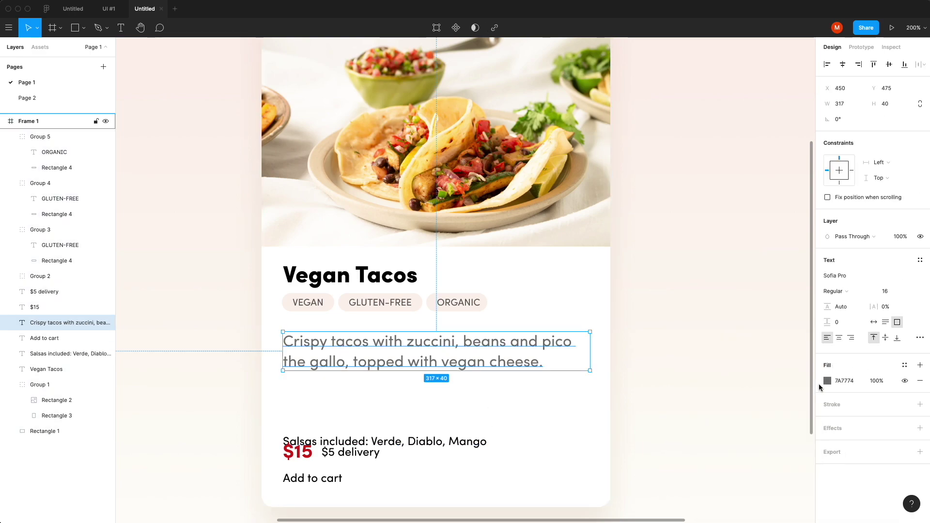
Set the fill of the "Salsas included", "$5 delivery" and "Add to cart" texts to 7A7774.
{"action": "left_click", "coordinate": [436, 442]}
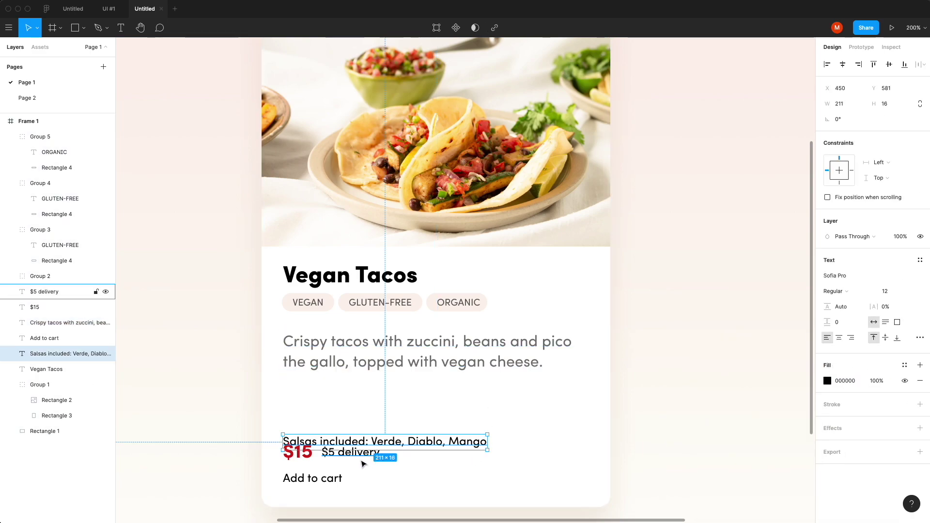
{"action": "left_click", "coordinate": [361, 453], "text": "shift"}
{"action": "left_click", "coordinate": [355, 479], "text": "shift"}
{"action": "left_click", "coordinate": [843, 380]}
{"action": "type", "text": "7A7774"}
{"action": "key", "text": "Return"}
Apply the grey 7A7774 to the "Vegan Tacos" title and darken it by lowering its brightness.
{"action": "left_click", "coordinate": [660, 349]}
{"action": "left_click", "coordinate": [397, 286]}
{"action": "key", "text": "super+v"}
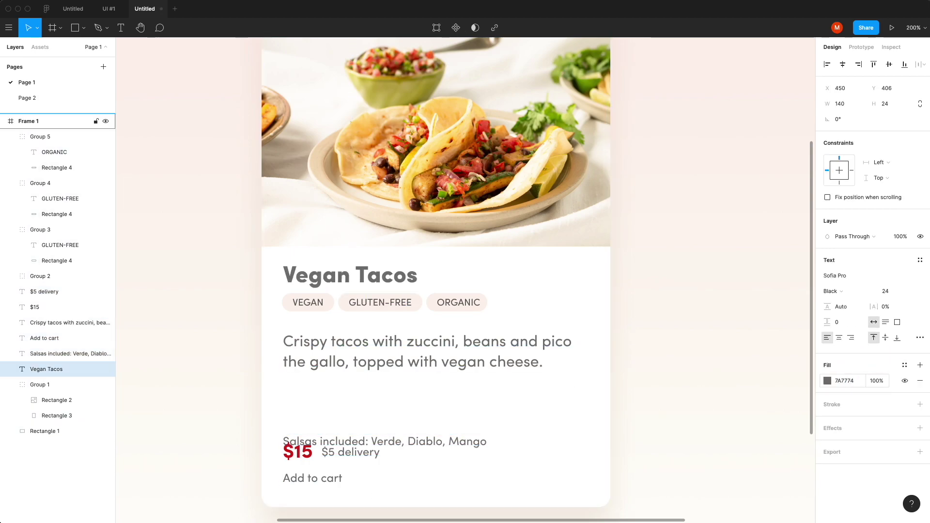
{"action": "left_click", "coordinate": [828, 381]}
{"action": "left_click", "coordinate": [778, 438]}
{"action": "key", "text": "shift+Down"}
{"action": "key", "text": "shift+Down"}
{"action": "left_click", "coordinate": [618, 393]}
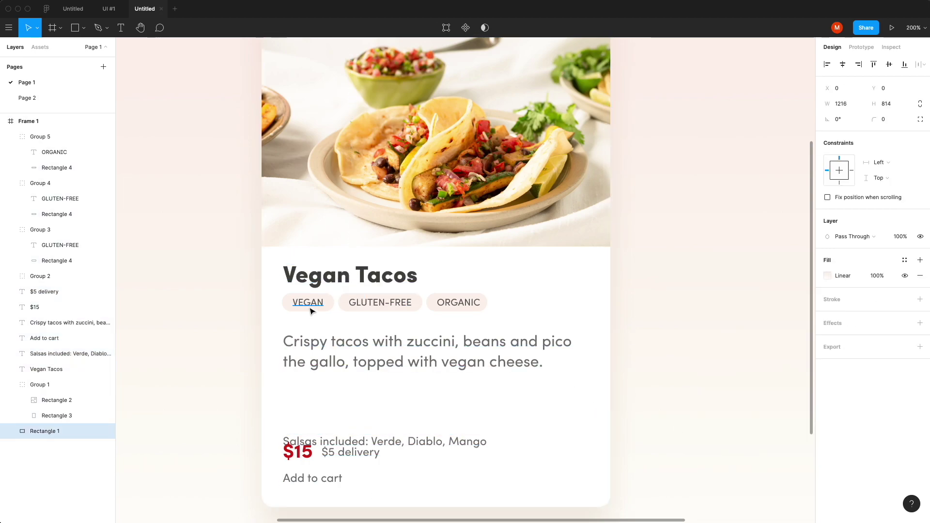
Set the VEGAN, GLUTEN-FREE and ORGANIC tag labels to the Medium font weight.
{"action": "left_click", "coordinate": [310, 304], "text": "super"}
{"action": "left_click", "coordinate": [380, 302], "text": "shift+super"}
{"action": "left_click", "coordinate": [457, 303], "text": "shift+super"}
{"action": "left_click", "coordinate": [839, 276]}
{"action": "left_click", "coordinate": [850, 287]}
{"action": "left_click", "coordinate": [839, 276]}
{"action": "left_click", "coordinate": [837, 253]}
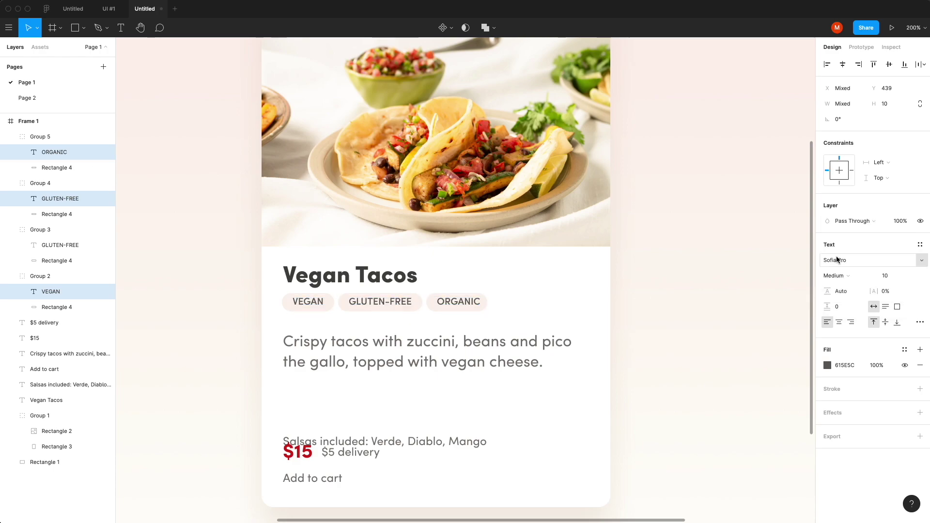
{"action": "left_click", "coordinate": [467, 301]}
{"action": "left_click", "coordinate": [380, 302], "text": "shift"}
{"action": "left_click", "coordinate": [290, 308], "text": "shift"}
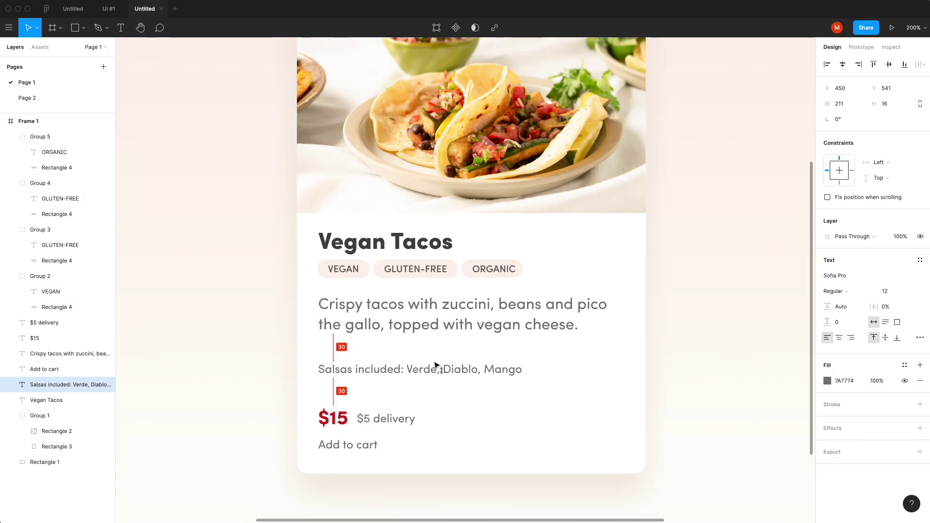
Duplicate the VEGAN tag, place the copy below the "Salsas included" line and relabel it Verde.
{"action": "scroll", "coordinate": [410, 375], "scroll_direction": "up", "scroll_amount": 5}
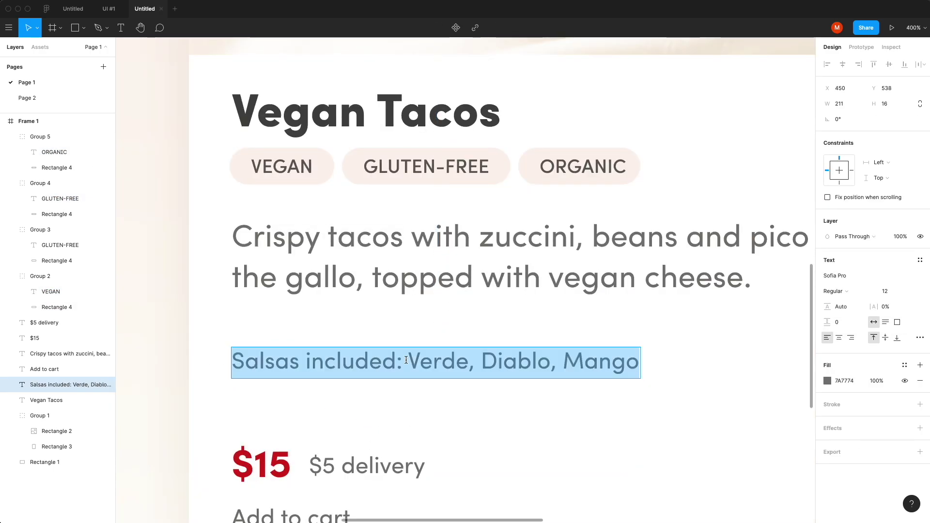
{"action": "left_click", "coordinate": [310, 180], "text": "super"}
{"action": "key", "text": "shift+Return"}
{"action": "key", "text": "super+d"}
{"action": "left_click_drag", "start_coordinate": [300, 174], "coordinate": [300, 415]}
{"action": "double_click", "coordinate": [291, 408]}
{"action": "type", "text": "Ved"}
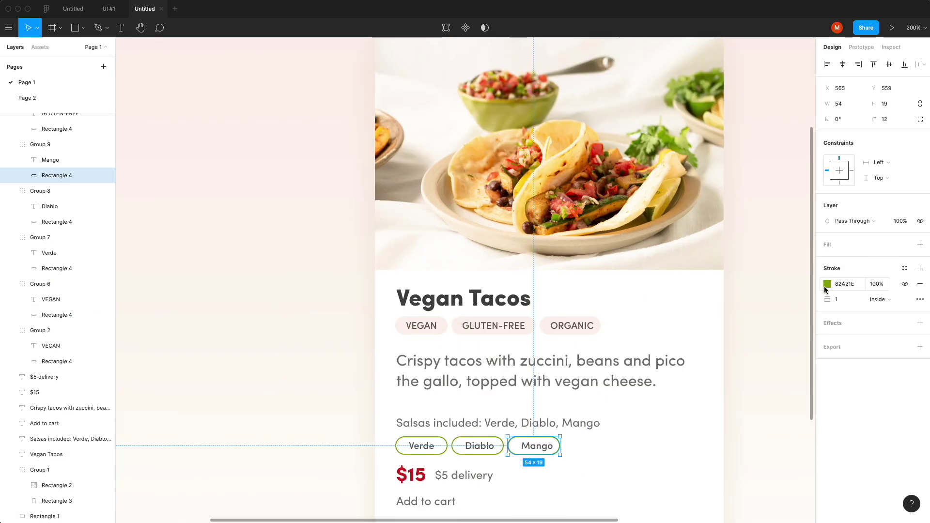
Change the outline colour of the Mango salsa tag to yellow.
{"action": "left_click", "coordinate": [827, 284]}
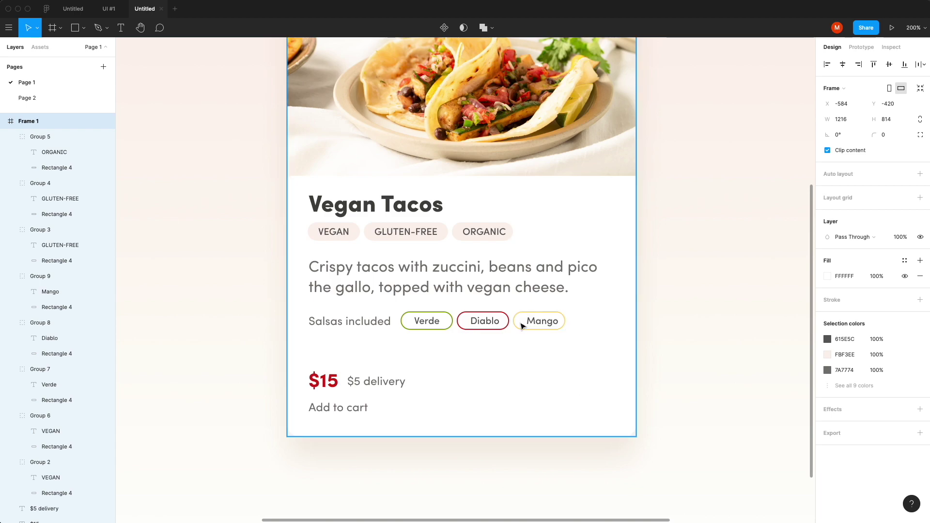
{"action": "left_click", "coordinate": [355, 234]}
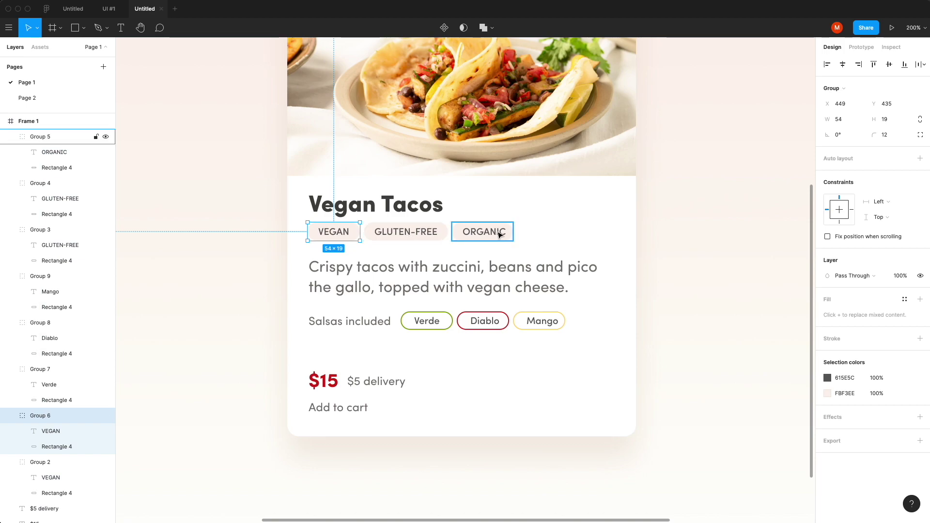
Set the red price text's font size to 24 and move it up closer to the salsas row.
{"action": "left_click", "coordinate": [323, 394]}
{"action": "key", "text": "super+plus"}
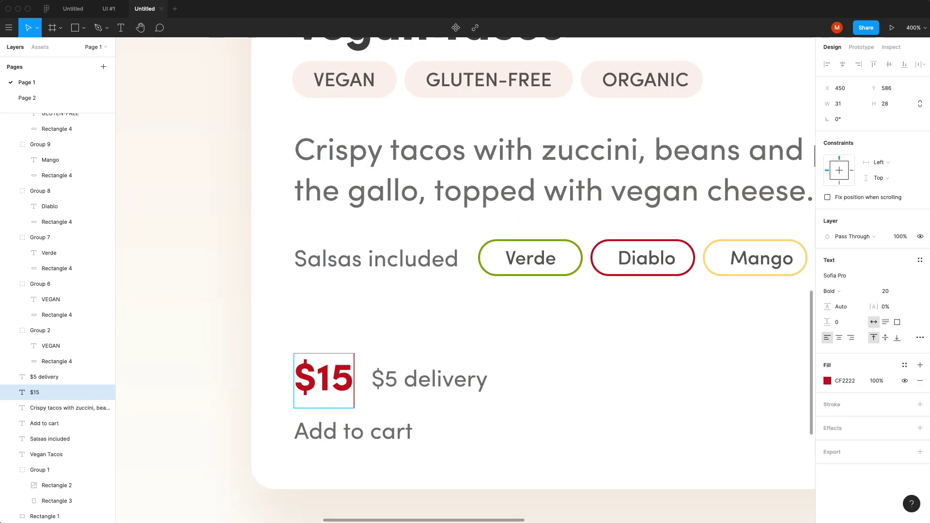
{"action": "left_click", "coordinate": [886, 291]}
{"action": "type", "text": "24"}
{"action": "key", "text": "Return"}
{"action": "left_click_drag", "start_coordinate": [354, 381], "coordinate": [354, 332]}
Move the "$5 delivery" text under the price and lower its opacity to 50%.
{"action": "left_click_drag", "start_coordinate": [413, 381], "coordinate": [337, 378]}
{"action": "key", "text": "5"}
{"action": "key", "text": "super+minus"}
{"action": "key", "text": "Escape"}
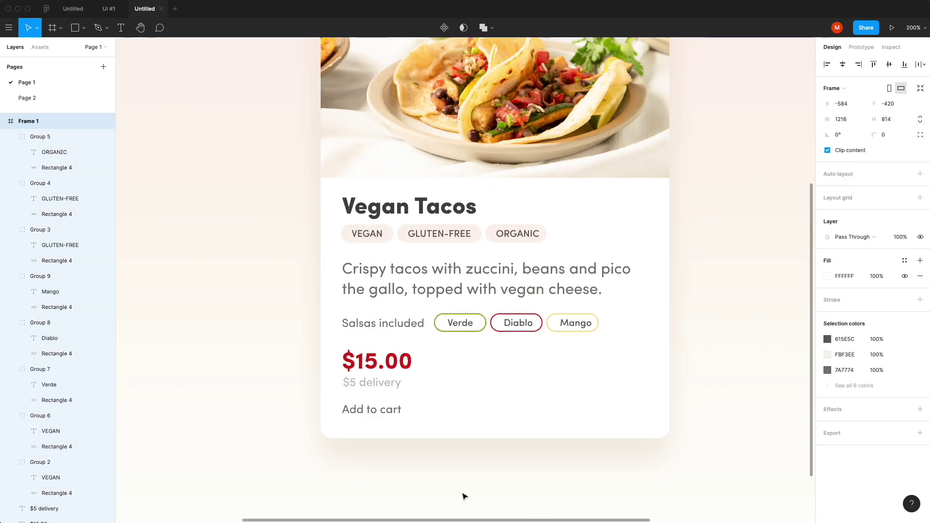
Draw a button rectangle about 220 × 41 beside the price and fill it with the red sampled from the price.
{"action": "key", "text": "r"}
{"action": "left_click_drag", "start_coordinate": [436, 351], "coordinate": [650, 392]}
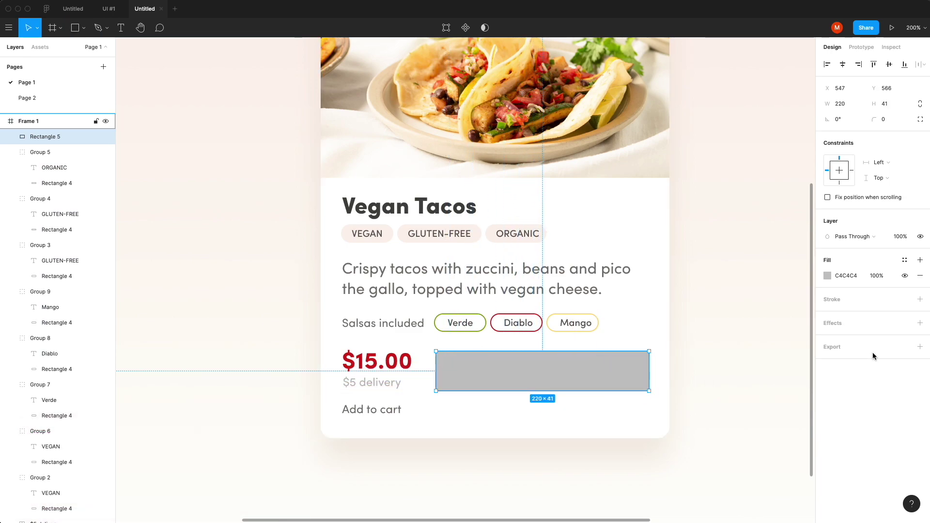
{"action": "left_click", "coordinate": [828, 276]}
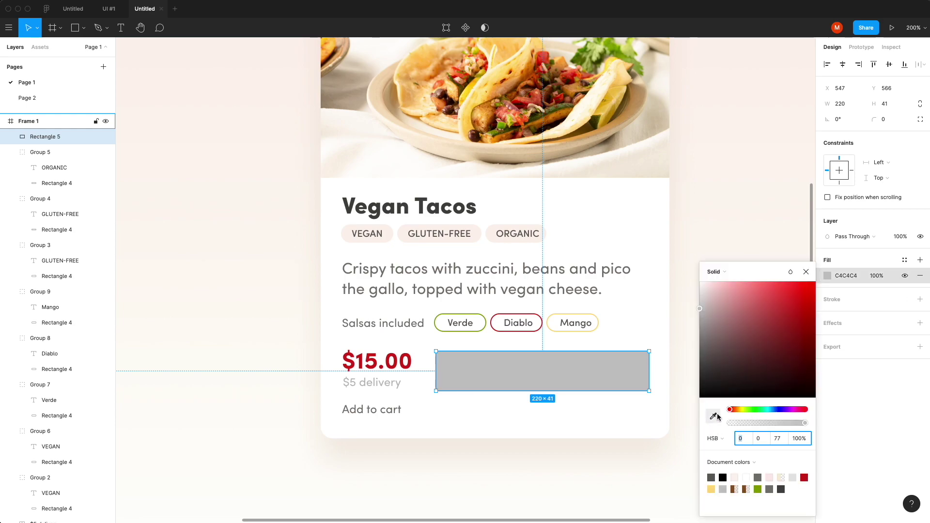
{"action": "left_click", "coordinate": [714, 416]}
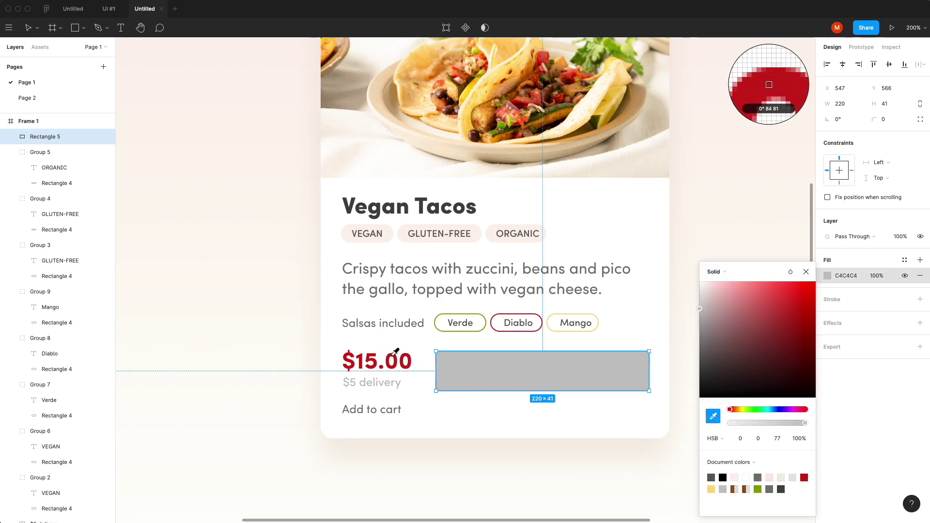
{"action": "left_click", "coordinate": [394, 354]}
Give the button a diagonal linear gradient from dark red to bright red and a corner radius of 4.
{"action": "left_click", "coordinate": [845, 275]}
{"action": "left_click", "coordinate": [828, 275]}
{"action": "left_click", "coordinate": [717, 272]}
{"action": "left_click", "coordinate": [721, 286]}
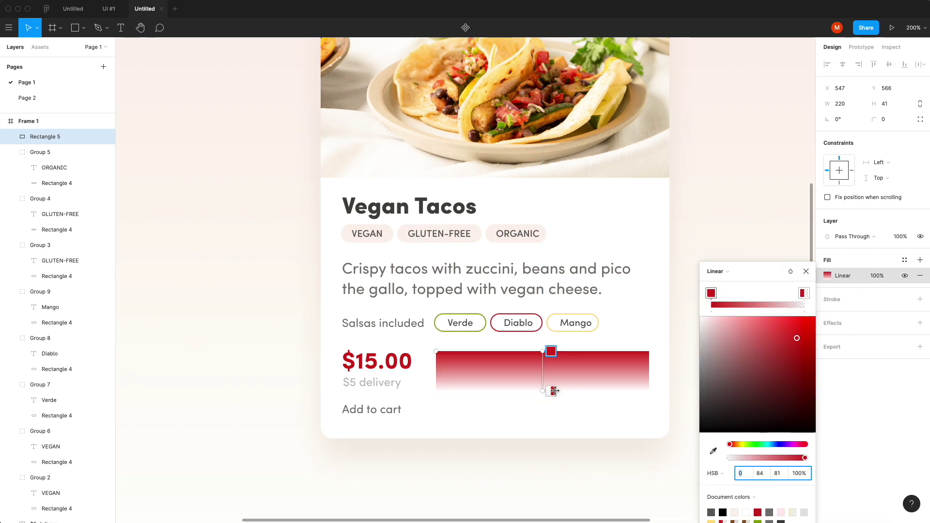
{"action": "key", "text": "0"}
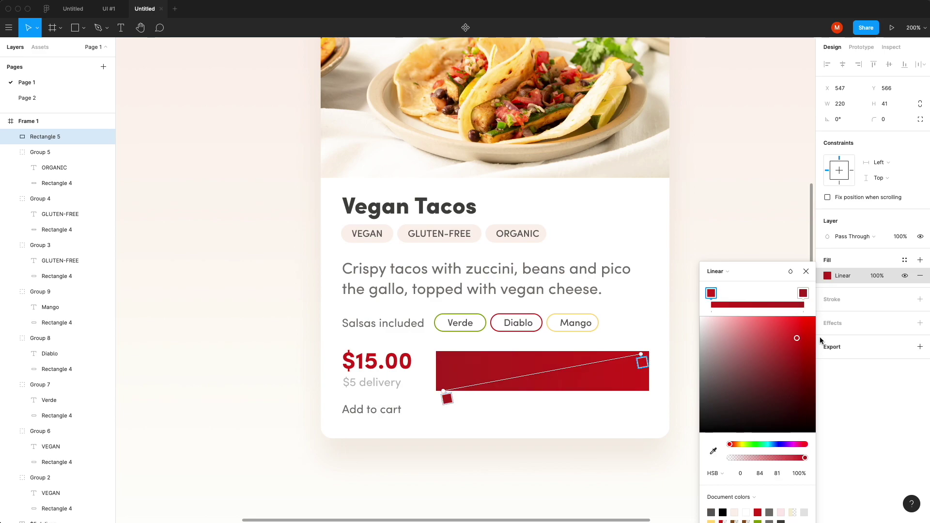
{"action": "key", "text": "Escape"}
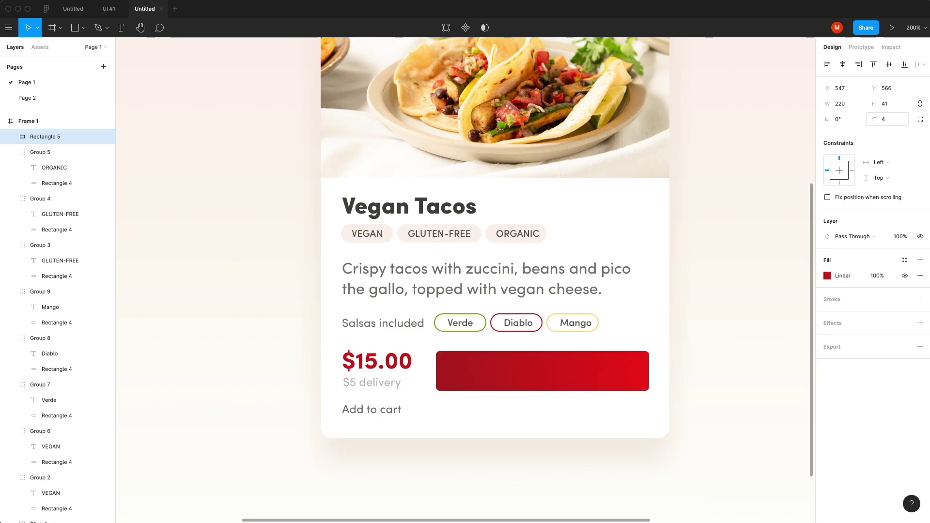
Place the "Add to cart" text in front of the red button and make it bold and white.
{"action": "left_click_drag", "start_coordinate": [396, 410], "coordinate": [536, 374]}
{"action": "key", "text": "super+alt+]"}
{"action": "key", "text": "super+b"}
{"action": "left_click", "coordinate": [828, 381]}
{"action": "left_click", "coordinate": [700, 287]}
{"action": "left_click", "coordinate": [688, 320]}
{"action": "left_click", "coordinate": [506, 421]}
{"action": "left_click_drag", "start_coordinate": [505, 438], "coordinate": [496, 415]}
{"action": "key", "text": "ctrl+z"}
{"action": "double_click", "coordinate": [501, 422]}
{"action": "left_click", "coordinate": [514, 466]}
{"action": "left_click", "coordinate": [515, 466], "text": "alt"}
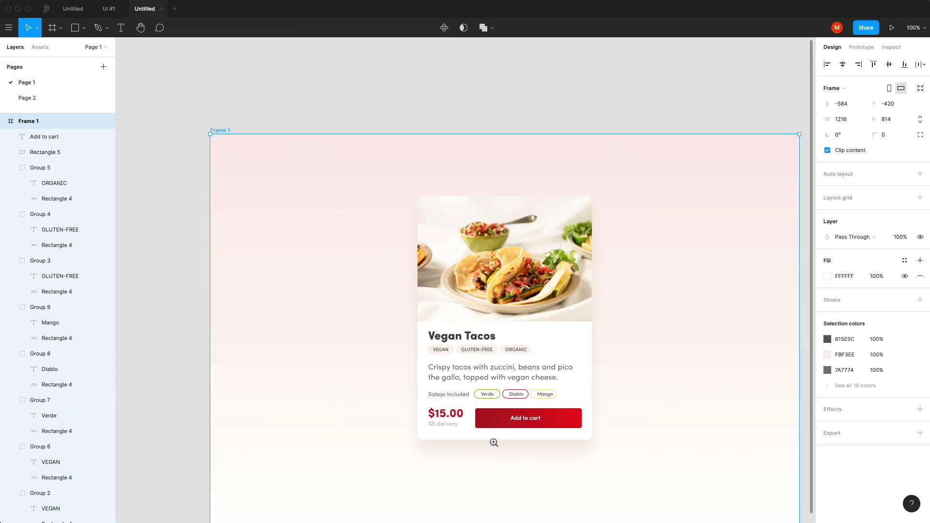
Set the "Add to cart" label's font size to 16.
{"action": "left_click", "coordinate": [493, 442]}
{"action": "left_click", "coordinate": [394, 406]}
{"action": "left_click", "coordinate": [558, 394]}
{"action": "left_click", "coordinate": [885, 291]}
{"action": "type", "text": "16"}
{"action": "key", "text": "Return"}
Centre the "Add to cart" label on the red button, group the two and move the group down.
{"action": "left_click", "coordinate": [642, 393], "text": "shift"}
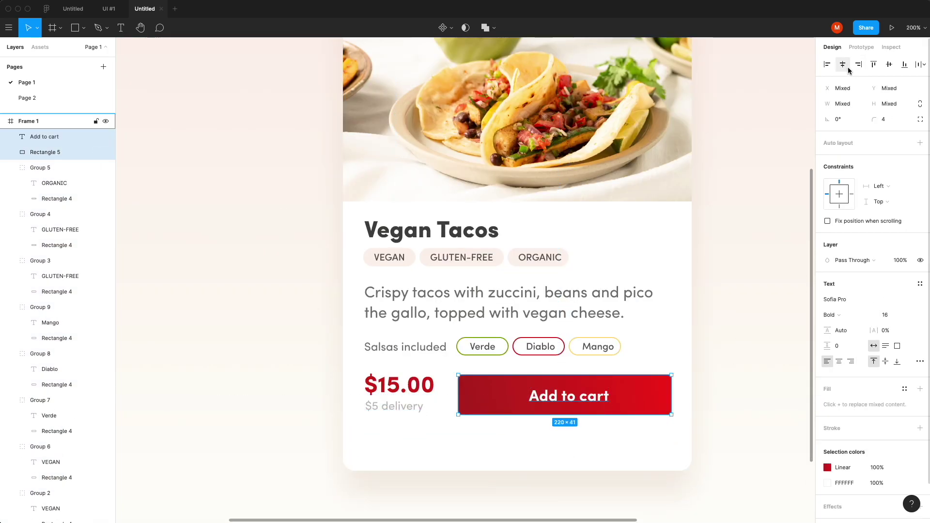
{"action": "key", "text": "ctrl+g"}
{"action": "left_click_drag", "start_coordinate": [597, 397], "coordinate": [590, 425]}
{"action": "left_click", "coordinate": [391, 407]}
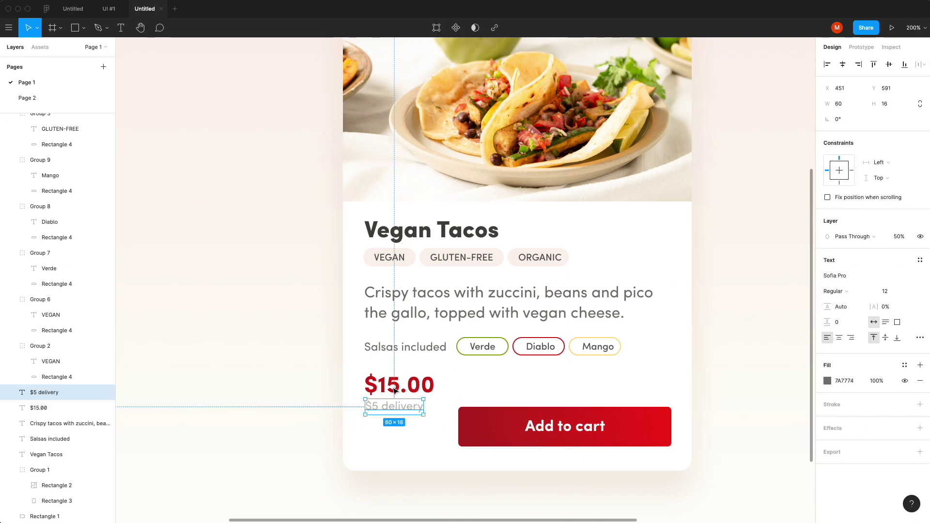
Move the price and delivery note down beside the cart button, and group the Salsas included label with its three salsa tags.
{"action": "left_click", "coordinate": [388, 389], "text": "shift"}
{"action": "left_click_drag", "start_coordinate": [387, 388], "coordinate": [388, 417]}
{"action": "left_click", "coordinate": [405, 347]}
{"action": "left_click", "coordinate": [482, 346], "text": "shift"}
{"action": "left_click", "coordinate": [541, 347], "text": "shift"}
{"action": "left_click", "coordinate": [592, 348], "text": "shift"}
{"action": "key", "text": "ctrl+g"}
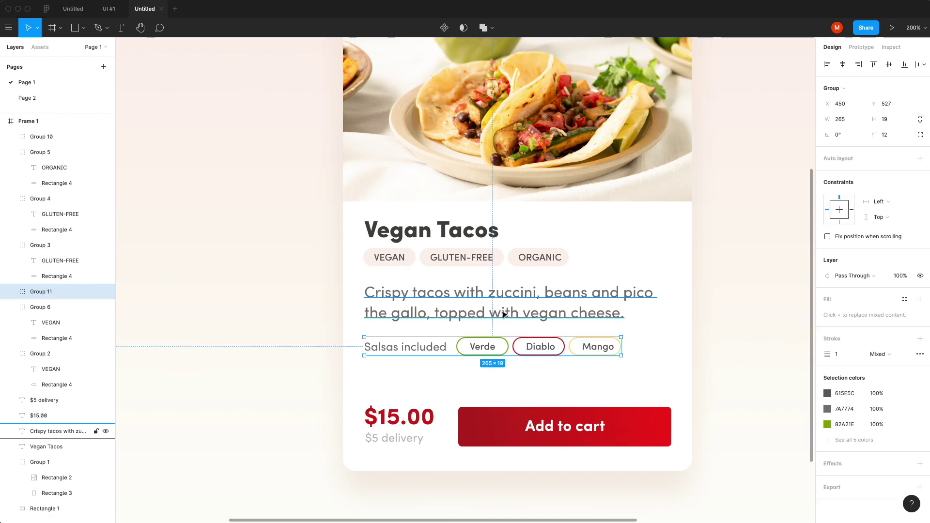
Group the Vegan Tacos title with the VEGAN, GLUTEN-FREE and ORGANIC tags.
{"action": "left_click", "coordinate": [391, 261]}
{"action": "left_click", "coordinate": [461, 257], "text": "shift"}
{"action": "left_click", "coordinate": [531, 258], "text": "shift"}
{"action": "key", "text": "ctrl+g"}
Move the salsas row and the description down to spread the text over the card.
{"action": "left_click", "coordinate": [465, 315]}
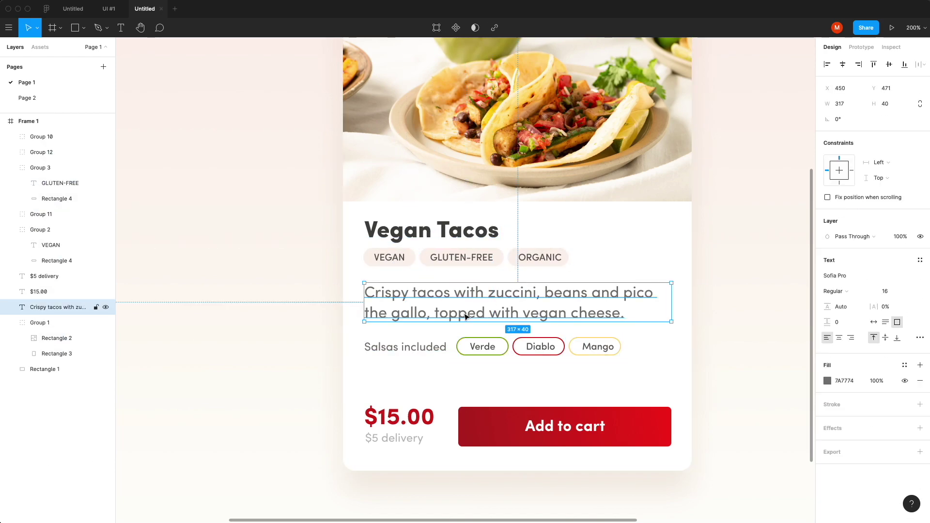
{"action": "left_click", "coordinate": [419, 351]}
{"action": "left_click_drag", "start_coordinate": [422, 349], "coordinate": [421, 374]}
{"action": "left_click_drag", "start_coordinate": [453, 312], "coordinate": [453, 331]}
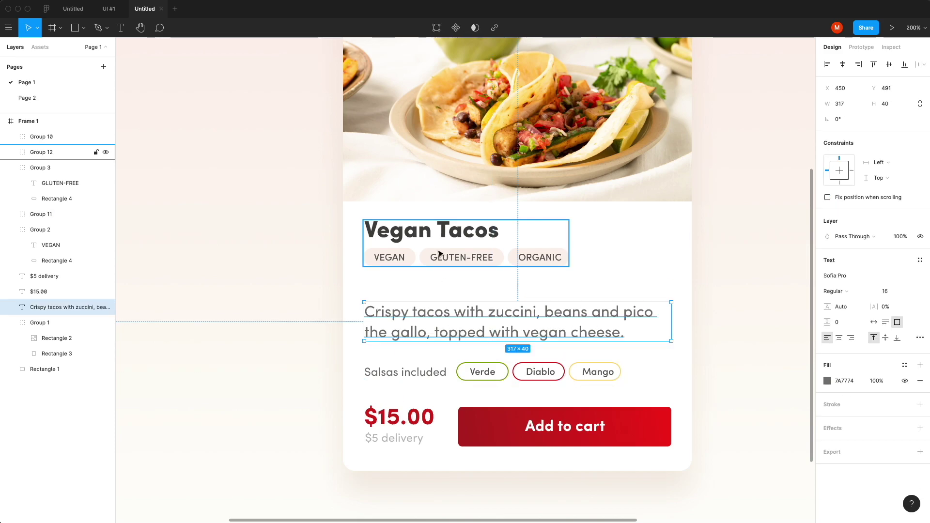
{"action": "left_click_drag", "start_coordinate": [443, 252], "coordinate": [441, 257]}
{"action": "key", "text": "Escape"}
Draw a 24 × 24 spacer square in the corner just below the photo and fill it with FF0000.
{"action": "scroll", "coordinate": [328, 240], "scroll_direction": "up", "scroll_amount": 5}
{"action": "key", "text": "r"}
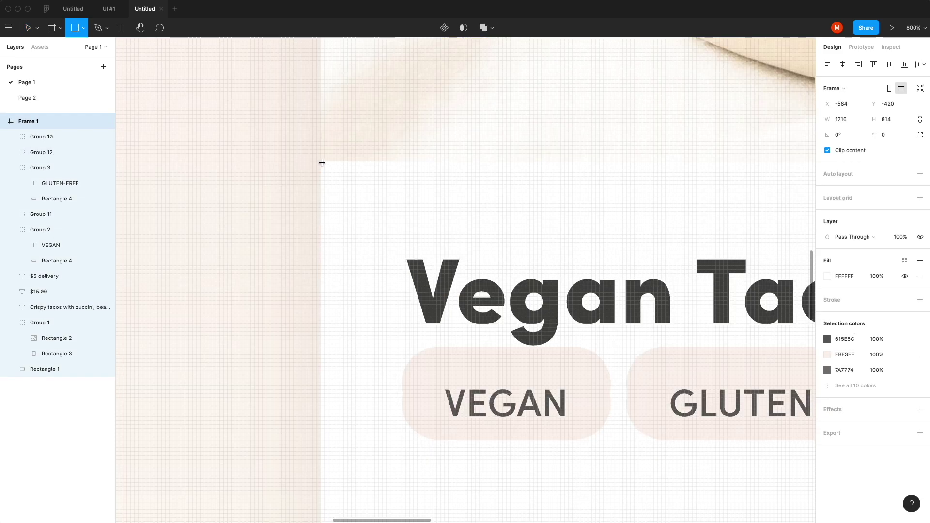
{"action": "left_click_drag", "start_coordinate": [322, 161], "coordinate": [408, 253]}
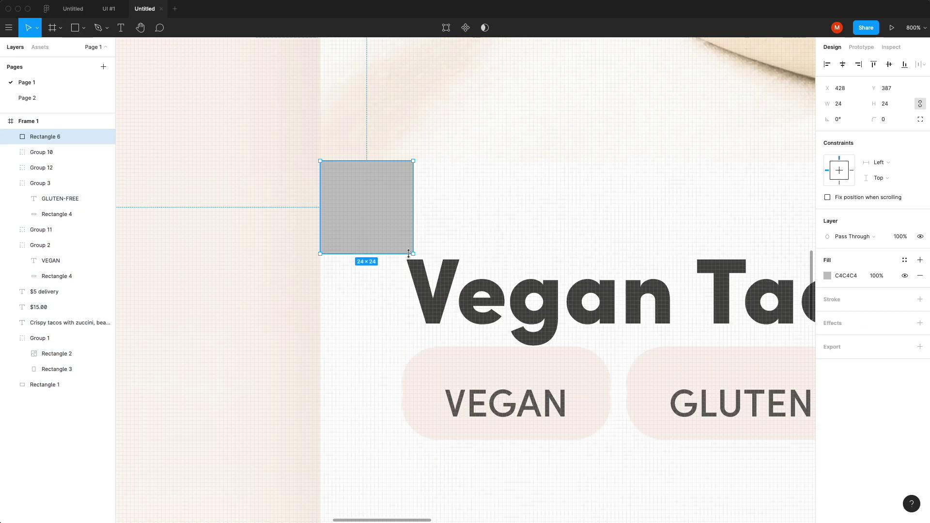
{"action": "left_click", "coordinate": [828, 275]}
{"action": "left_click", "coordinate": [813, 285]}
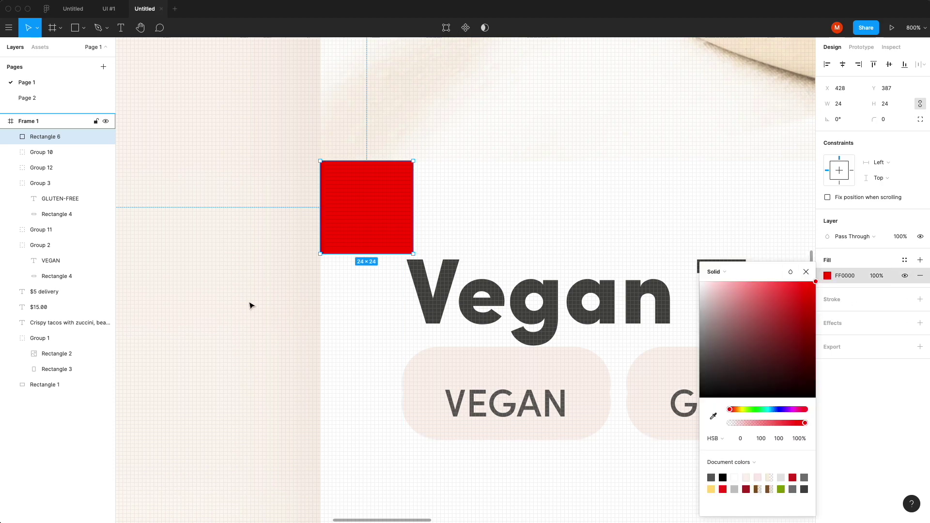
Nudge the title-and-tags group so the title starts at the red square's lower-right corner.
{"action": "left_click", "coordinate": [249, 306]}
{"action": "scroll", "coordinate": [249, 310], "scroll_direction": "down", "scroll_amount": 3}
{"action": "left_click", "coordinate": [356, 314]}
{"action": "key", "text": "Up"}
{"action": "key", "text": "Up"}
{"action": "key", "text": "Right"}
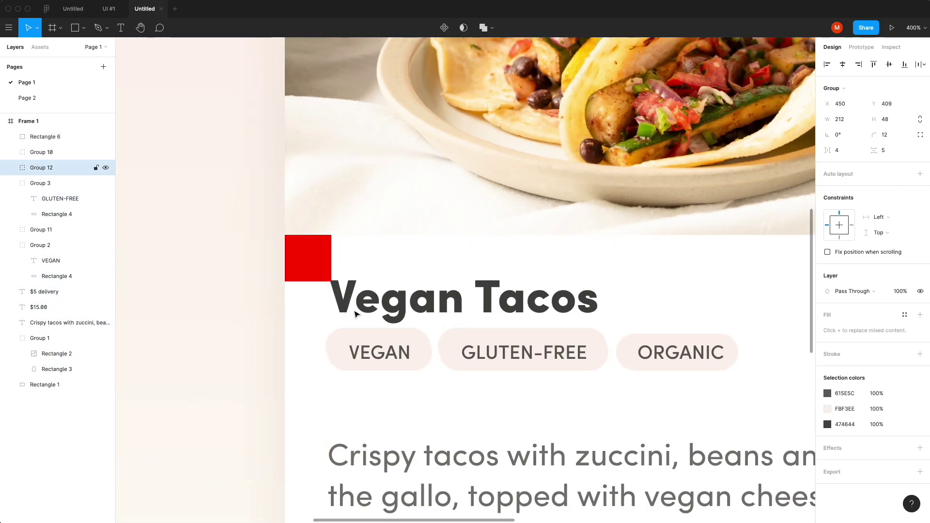
Duplicate the red square, place the copy directly beneath the VEGAN tag and move the description up to it.
{"action": "left_click", "coordinate": [315, 275]}
{"action": "key", "text": "super+d"}
{"action": "left_click_drag", "start_coordinate": [313, 264], "coordinate": [375, 400]}
{"action": "scroll", "coordinate": [383, 410], "scroll_direction": "down", "scroll_amount": 5}
{"action": "left_click_drag", "start_coordinate": [406, 347], "coordinate": [406, 320]}
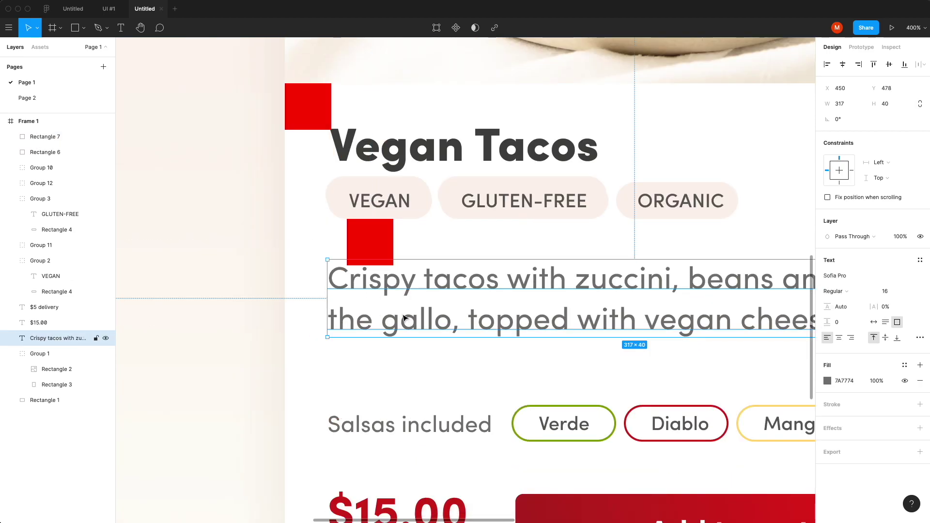
{"action": "key", "text": "Up"}
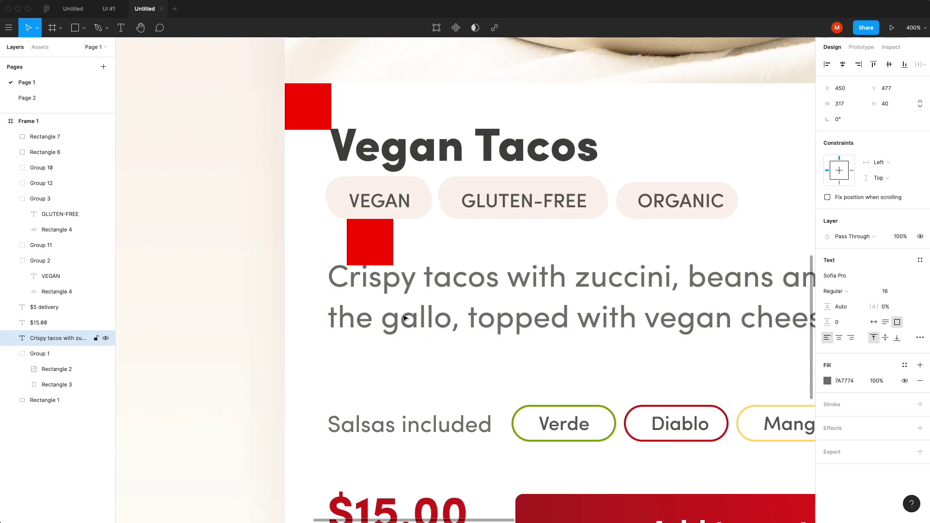
Resize the copied square to 16 × 16 and use it to bring the salsas row closer below the description.
{"action": "right_click", "coordinate": [397, 264]}
{"action": "left_click", "coordinate": [370, 242]}
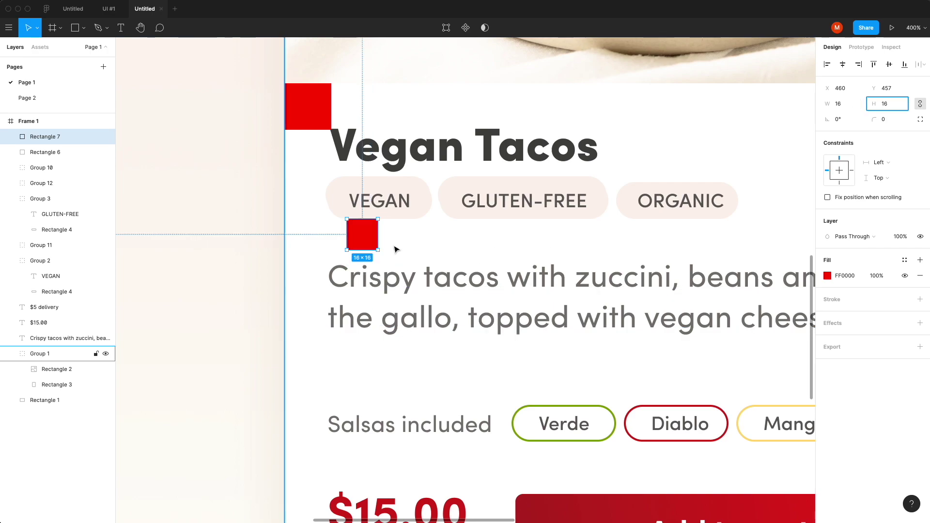
{"action": "left_click_drag", "start_coordinate": [368, 238], "coordinate": [370, 347]}
{"action": "left_click_drag", "start_coordinate": [403, 437], "coordinate": [407, 378]}
{"action": "key", "text": "Down"}
{"action": "key", "text": "minus"}
Place the 24 px square below the salsas row and nudge that row down 5 px to match the 16 px spacing.
{"action": "left_click", "coordinate": [388, 359]}
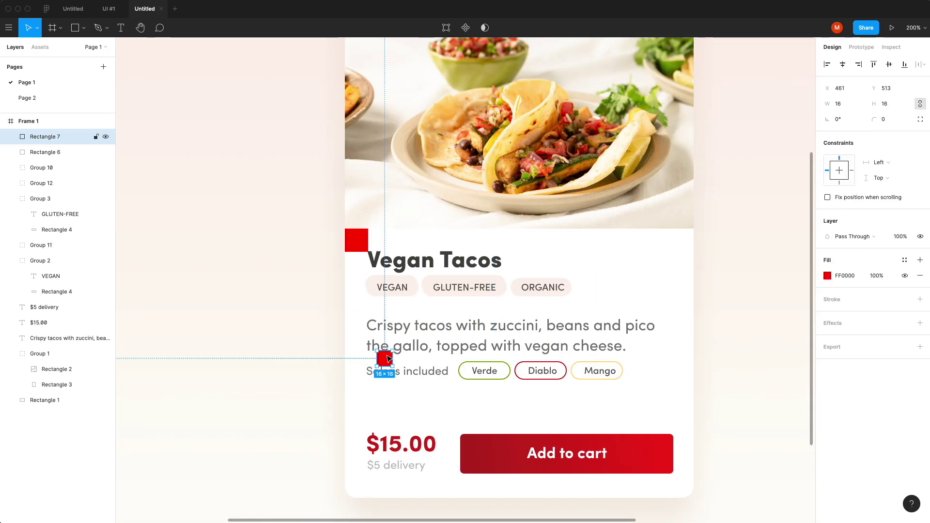
{"action": "left_click_drag", "start_coordinate": [355, 248], "coordinate": [388, 400]}
{"action": "key", "text": "plus"}
{"action": "left_click_drag", "start_coordinate": [346, 313], "coordinate": [506, 312]}
{"action": "left_click", "coordinate": [475, 341]}
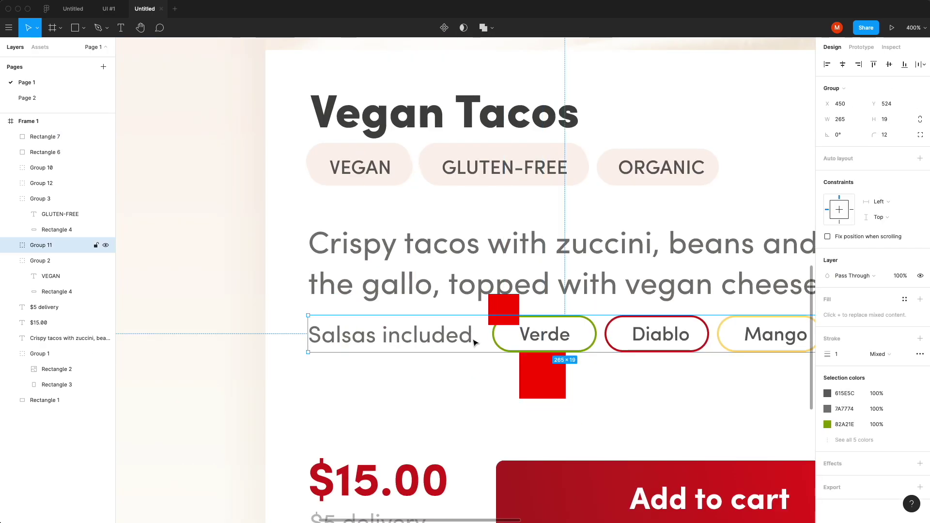
{"action": "key", "text": "Down"}
{"action": "key", "text": "Down"}
{"action": "key", "text": "Down"}
{"action": "key", "text": "Down"}
{"action": "key", "text": "Down"}
Stack the 16 px and 24 px squares beneath the Verde tag to mark the distance to the cart button.
{"action": "left_click_drag", "start_coordinate": [540, 377], "coordinate": [440, 410]}
{"action": "left_click_drag", "start_coordinate": [506, 312], "coordinate": [538, 378]}
{"action": "left_click_drag", "start_coordinate": [440, 420], "coordinate": [542, 428]}
{"action": "scroll", "coordinate": [540, 428], "scroll_direction": "down", "scroll_amount": 2}
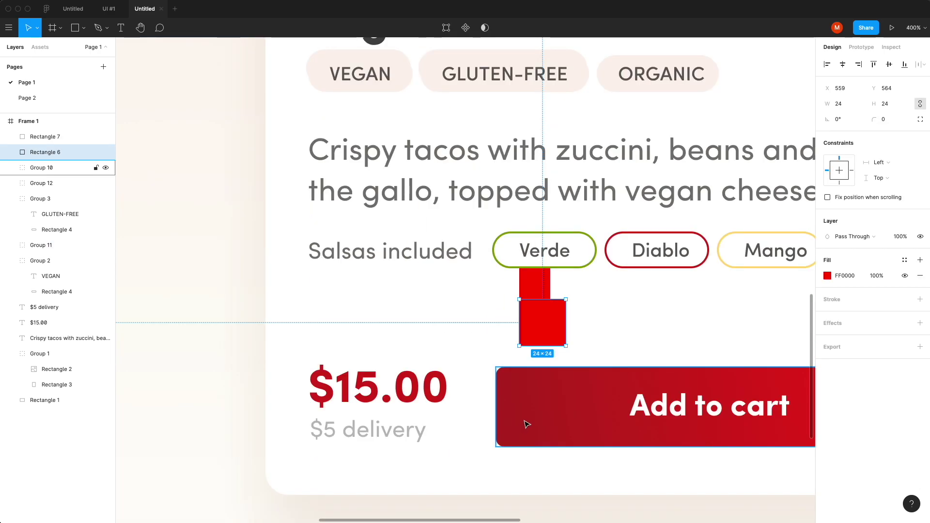
Move the cart button, price and delivery note up until the button touches the 24 px square.
{"action": "left_click", "coordinate": [525, 424]}
{"action": "left_click", "coordinate": [393, 408], "text": "shift"}
{"action": "key", "text": "shift+Up"}
{"action": "left_click", "coordinate": [369, 435], "text": "shift"}
{"action": "key", "text": "Up"}
{"action": "key", "text": "Up"}
{"action": "key", "text": "Up"}
{"action": "key", "text": "Up"}
{"action": "key", "text": "Up"}
{"action": "key", "text": "Up"}
{"action": "key", "text": "Up"}
{"action": "key", "text": "Up"}
{"action": "key", "text": "Up"}
{"action": "key", "text": "Up"}
{"action": "key", "text": "Up"}
{"action": "key", "text": "minus"}
Narrow the cart button slightly and nudge the price, delivery note, Salsas included label and description 2 px to the right.
{"action": "double_click", "coordinate": [624, 426]}
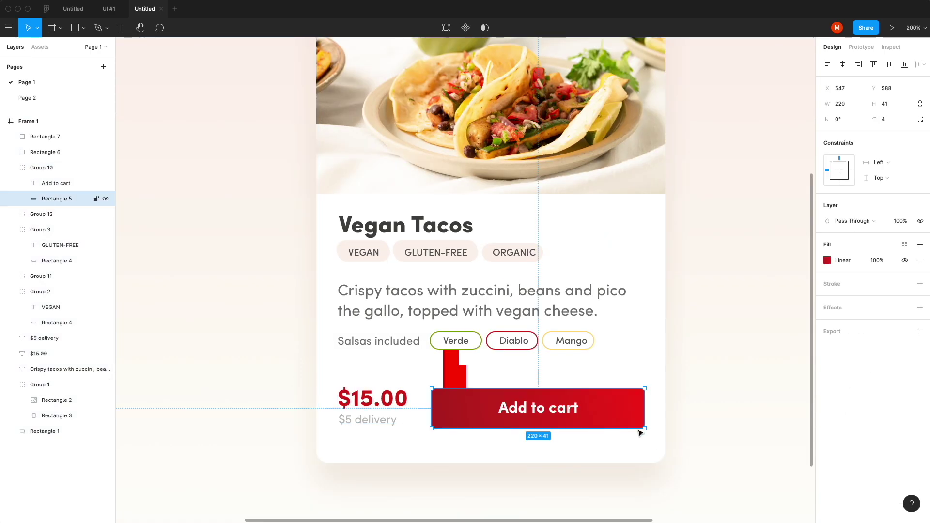
{"action": "left_click", "coordinate": [372, 421]}
{"action": "left_click", "coordinate": [373, 400], "text": "shift"}
{"action": "key", "text": "Right"}
{"action": "key", "text": "Right"}
{"action": "double_click", "coordinate": [349, 343]}
{"action": "key", "text": "Right"}
{"action": "key", "text": "Right"}
{"action": "left_click", "coordinate": [343, 314]}
{"action": "key", "text": "Right"}
{"action": "key", "text": "Right"}
Examine up close how the Vegan Tacos title and its tags line up with the text below.
{"action": "left_click", "coordinate": [351, 253]}
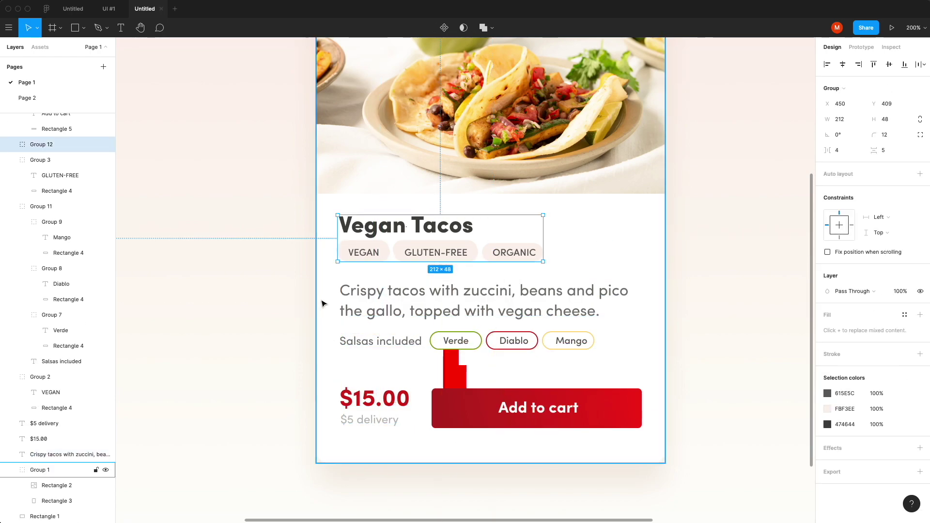
{"action": "key", "text": "plus"}
{"action": "key", "text": "plus"}
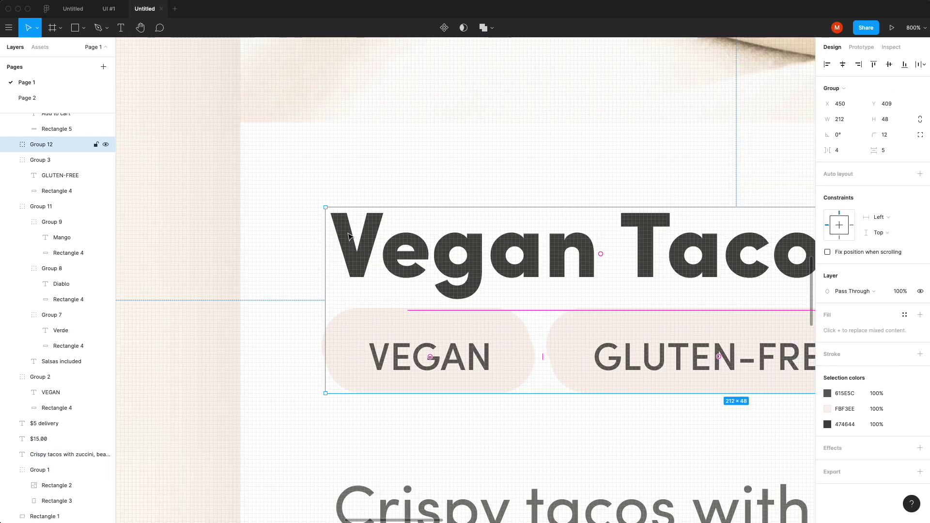
{"action": "double_click", "coordinate": [342, 221]}
{"action": "left_click", "coordinate": [217, 313]}
{"action": "scroll", "coordinate": [334, 348], "scroll_direction": "down", "scroll_amount": 5}
{"action": "scroll", "coordinate": [329, 356], "scroll_direction": "down", "scroll_amount": 3}
Delete both red spacer squares from the card.
{"action": "left_click", "coordinate": [450, 330]}
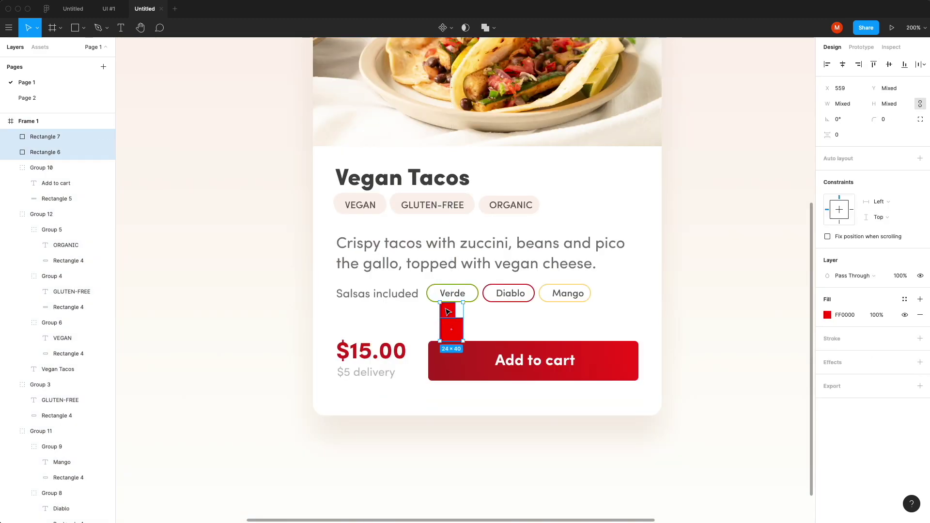
{"action": "left_click", "coordinate": [447, 312], "text": "shift"}
{"action": "key", "text": "Delete"}
{"action": "scroll", "coordinate": [412, 320], "scroll_direction": "up", "scroll_amount": 2}
{"action": "left_click", "coordinate": [345, 348]}
{"action": "double_click", "coordinate": [342, 381]}
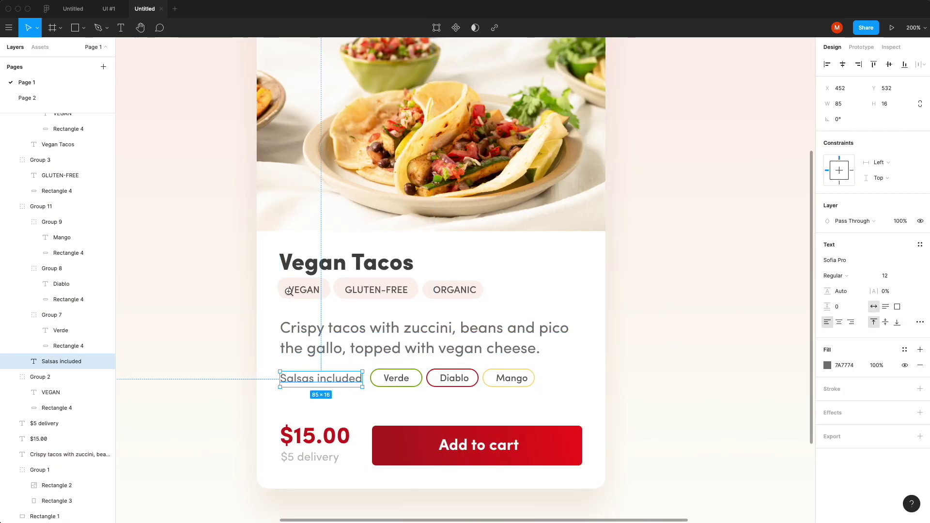
Delete the duplicate pale backgrounds hidden behind the VEGAN and GLUTEN-FREE tags.
{"action": "scroll", "coordinate": [287, 291], "scroll_direction": "up", "scroll_amount": 6}
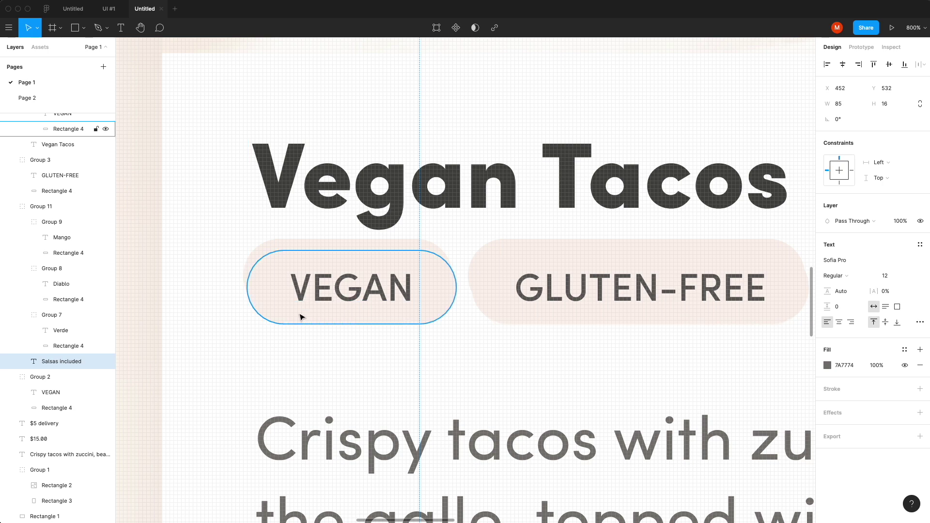
{"action": "left_click", "coordinate": [290, 316]}
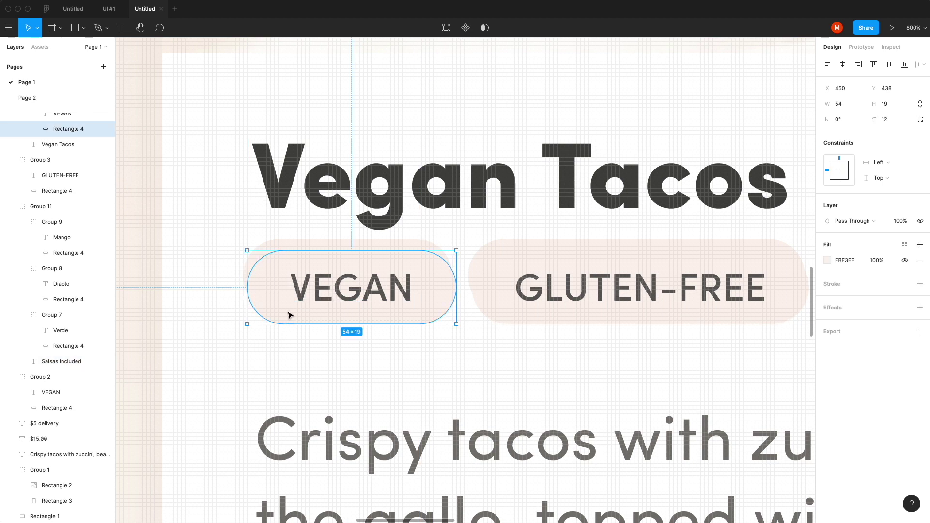
{"action": "left_click", "coordinate": [481, 252]}
{"action": "left_click", "coordinate": [421, 256], "text": "shift"}
{"action": "scroll", "coordinate": [424, 262], "scroll_direction": "down", "scroll_amount": 3}
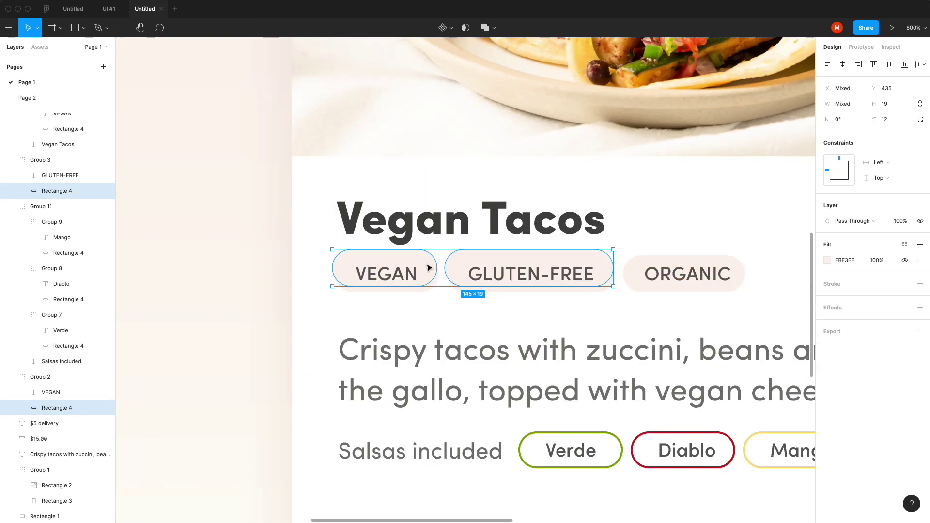
{"action": "key", "text": "BackSpace"}
Draw a small square and place it at the VEGAN tag's left edge to gauge the side padding.
{"action": "double_click", "coordinate": [383, 279]}
{"action": "scroll", "coordinate": [383, 279], "scroll_direction": "up", "scroll_amount": 5}
{"action": "key", "text": "r"}
{"action": "left_click_drag", "start_coordinate": [280, 183], "coordinate": [326, 230]}
{"action": "mouse_move", "coordinate": [306, 223]}
{"action": "left_mouse_down"}
{"action": "mouse_move", "coordinate": [305, 254]}
{"action": "mouse_move", "coordinate": [597, 208]}
{"action": "mouse_move", "coordinate": [263, 245]}
{"action": "left_mouse_up"}
{"action": "scroll", "coordinate": [306, 254], "scroll_direction": "right", "scroll_amount": 4}
{"action": "scroll", "coordinate": [597, 207], "scroll_direction": "left", "scroll_amount": 4}
Duplicate the small square, group the pair and fit the VEGAN tag's side padding to it, making the tag 55 wide.
{"action": "key", "text": "super+d"}
{"action": "left_click", "coordinate": [320, 260], "text": "shift"}
{"action": "left_click_drag", "start_coordinate": [320, 260], "coordinate": [649, 265]}
{"action": "left_click", "coordinate": [649, 265], "text": "shift"}
{"action": "left_click", "coordinate": [649, 265], "text": "shift"}
{"action": "key", "text": "super+g"}
Move the spacer pair into the GLUTEN-FREE tag and match the padding at both ends of its label.
{"action": "key", "text": "super+x"}
{"action": "scroll", "coordinate": [649, 265], "scroll_direction": "right", "scroll_amount": 5}
{"action": "left_click", "coordinate": [522, 302], "text": "super"}
{"action": "key", "text": "super+v"}
{"action": "left_click", "coordinate": [548, 256]}
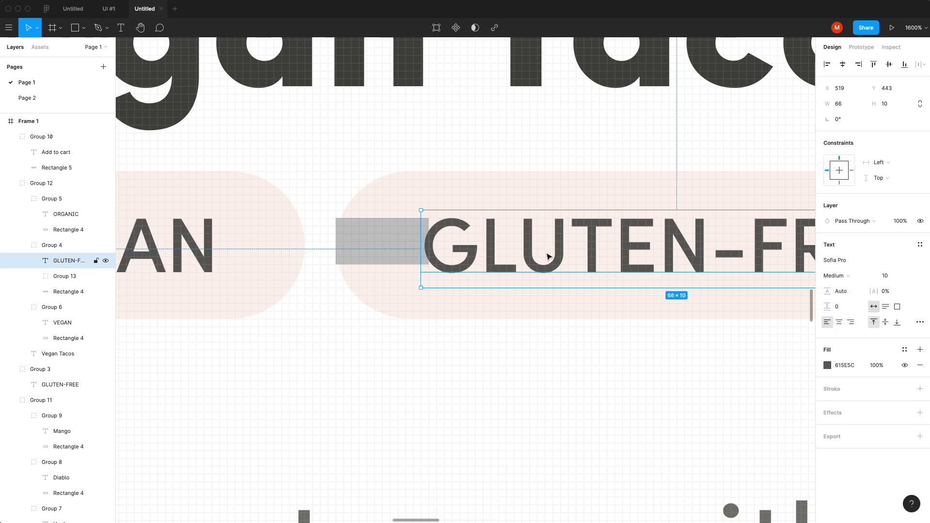
{"action": "left_click_drag", "start_coordinate": [405, 262], "coordinate": [798, 255]}
{"action": "scroll", "coordinate": [799, 254], "scroll_direction": "right", "scroll_amount": 10}
Move the spacer pair into the ORGANIC tag and place it against both ends of the label.
{"action": "left_click_drag", "start_coordinate": [309, 262], "coordinate": [419, 274]}
{"action": "key", "text": "super+x"}
{"action": "left_click", "coordinate": [380, 287], "text": "super"}
{"action": "key", "text": "super+v"}
{"action": "left_click", "coordinate": [439, 268]}
{"action": "scroll", "coordinate": [380, 260], "scroll_direction": "right", "scroll_amount": 3}
{"action": "left_click_drag", "start_coordinate": [235, 243], "coordinate": [661, 242]}
Widen the ORGANIC tag's background to 67 and delete the spacer pair.
{"action": "left_click", "coordinate": [601, 265]}
{"action": "left_click", "coordinate": [605, 307]}
{"action": "key", "text": "super+Right"}
{"action": "key", "text": "super+Right"}
{"action": "key", "text": "super+Right"}
{"action": "key", "text": "super+Right"}
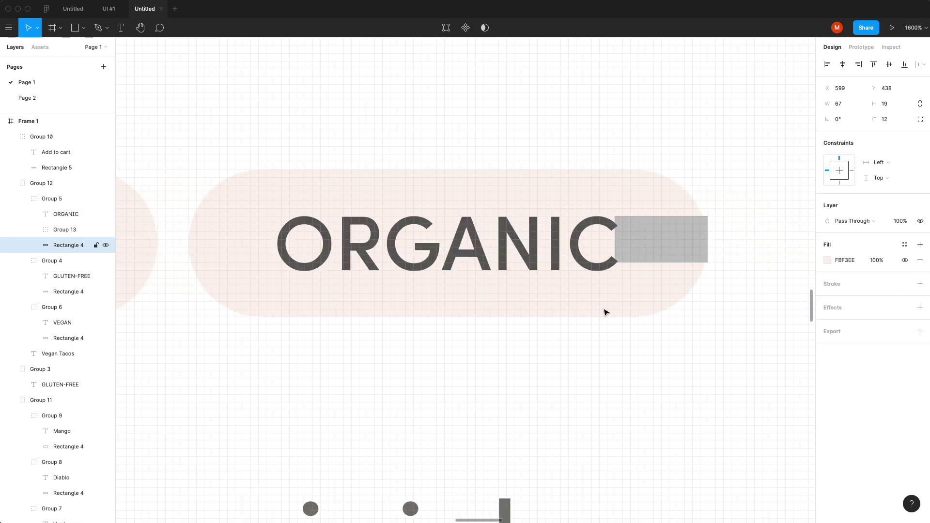
{"action": "left_click", "coordinate": [608, 301], "text": "alt"}
{"action": "left_click", "coordinate": [638, 272], "text": "super"}
{"action": "left_click", "coordinate": [624, 272], "text": "shift"}
{"action": "key", "text": "BackSpace"}
Draw a 4 × 4 square and place it in the gap between the VEGAN and GLUTEN-FREE tags.
{"action": "left_click", "coordinate": [565, 290], "text": "alt"}
{"action": "left_click", "coordinate": [242, 283]}
{"action": "key", "text": "z"}
{"action": "double_click", "coordinate": [244, 288]}
{"action": "left_click", "coordinate": [393, 298], "text": "super"}
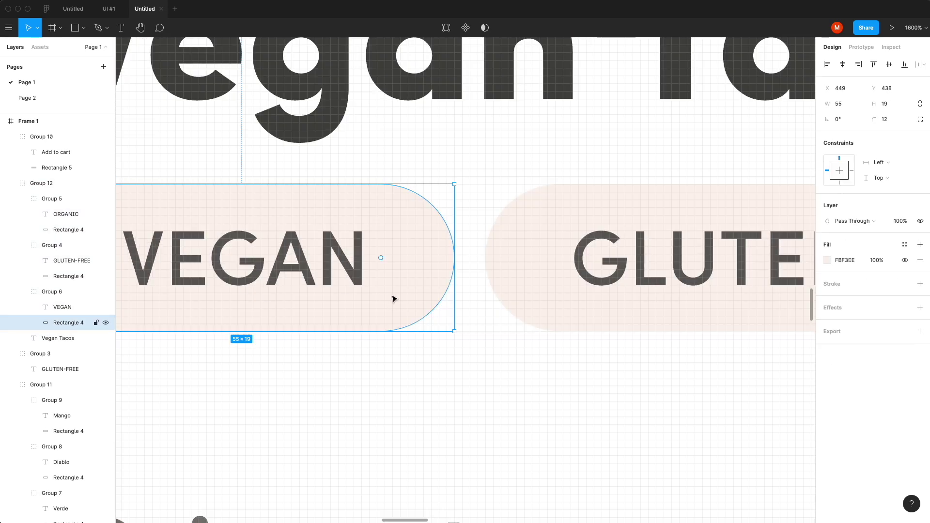
{"action": "key", "text": "r"}
{"action": "left_click_drag", "start_coordinate": [323, 184], "coordinate": [337, 197]}
{"action": "left_click_drag", "start_coordinate": [487, 282], "coordinate": [472, 268]}
{"action": "key", "text": "z"}
{"action": "left_click", "coordinate": [474, 272], "text": "alt"}
{"action": "scroll", "coordinate": [474, 271], "scroll_direction": "right", "scroll_amount": 5}
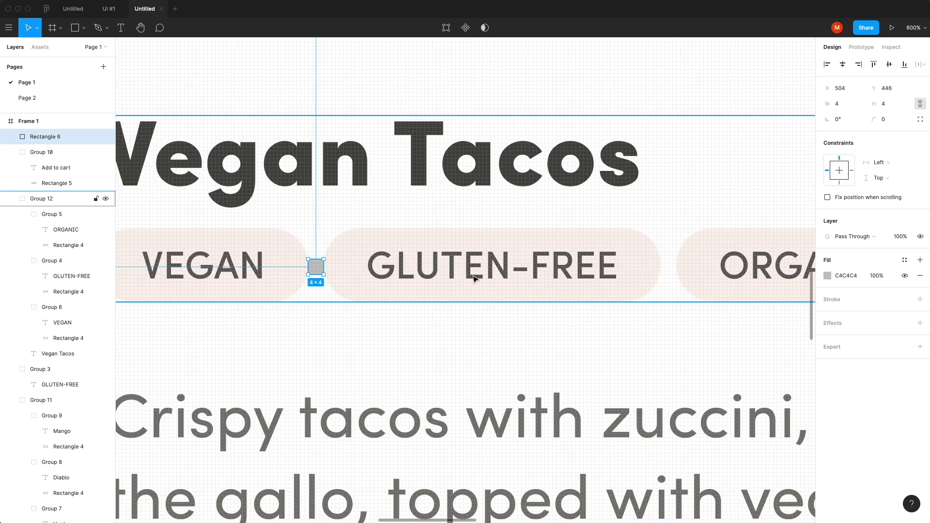
Check the gap between the GLUTEN-FREE and ORGANIC tags with the 4 px square, and delete the square.
{"action": "left_click_drag", "start_coordinate": [199, 269], "coordinate": [442, 279]}
{"action": "key", "text": "Delete"}
{"action": "scroll", "coordinate": [549, 272], "scroll_direction": "down", "scroll_amount": 2}
{"action": "scroll", "coordinate": [291, 249], "scroll_direction": "up", "scroll_amount": 2}
Draw a spacer square below the Vegan Tacos title, starting at the title's baseline.
{"action": "key", "text": "r"}
{"action": "left_click_drag", "start_coordinate": [272, 211], "coordinate": [333, 273]}
{"action": "key", "text": "z"}
{"action": "left_click", "coordinate": [325, 273], "text": "alt"}
Move the VEGAN, GLUTEN-FREE and ORGANIC tags down together and group them.
{"action": "double_click", "coordinate": [376, 290]}
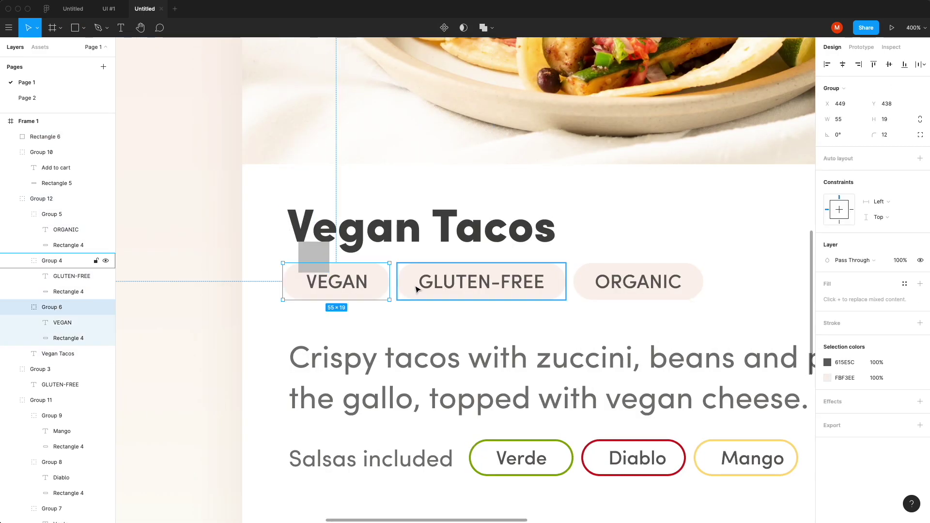
{"action": "left_click", "coordinate": [419, 289], "text": "shift"}
{"action": "left_click", "coordinate": [637, 281], "text": "shift"}
{"action": "key", "text": "shift+Down"}
{"action": "left_click", "coordinate": [428, 279], "text": "super"}
{"action": "key", "text": "Delete"}
{"action": "left_click", "coordinate": [356, 276]}
{"action": "key", "text": "Delete"}
{"action": "double_click", "coordinate": [361, 295]}
{"action": "left_click", "coordinate": [482, 299], "text": "shift"}
{"action": "left_click", "coordinate": [639, 299], "text": "shift"}
{"action": "key", "text": "super+g"}
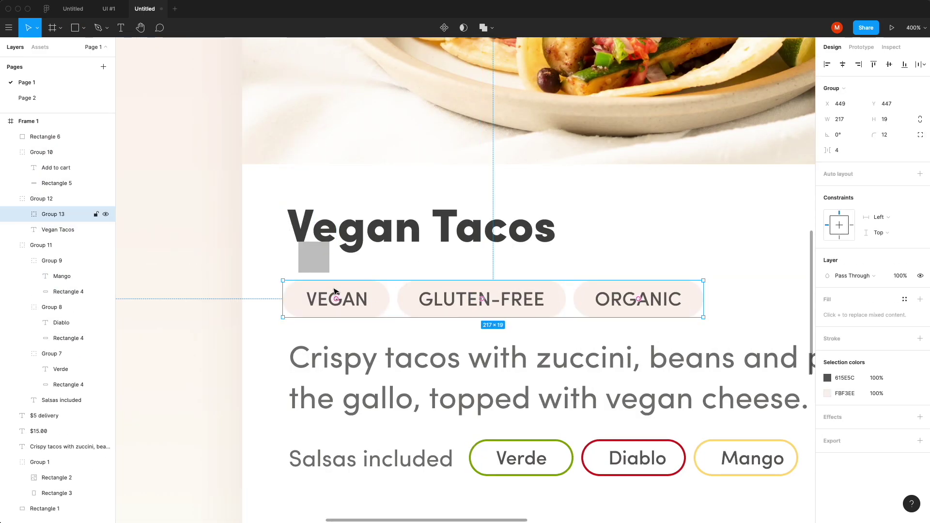
Move the tag group up to Y 439 against the adjusted spacer below the title, and delete the spacer.
{"action": "scroll", "coordinate": [318, 264], "scroll_direction": "down", "scroll_amount": 2}
{"action": "left_click", "coordinate": [318, 265]}
{"action": "left_click_drag", "start_coordinate": [318, 268], "coordinate": [318, 264]}
{"action": "scroll", "coordinate": [318, 264], "scroll_direction": "up", "scroll_amount": 5}
{"action": "scroll", "coordinate": [351, 269], "scroll_direction": "down", "scroll_amount": 3}
{"action": "left_click_drag", "start_coordinate": [362, 293], "coordinate": [362, 285]}
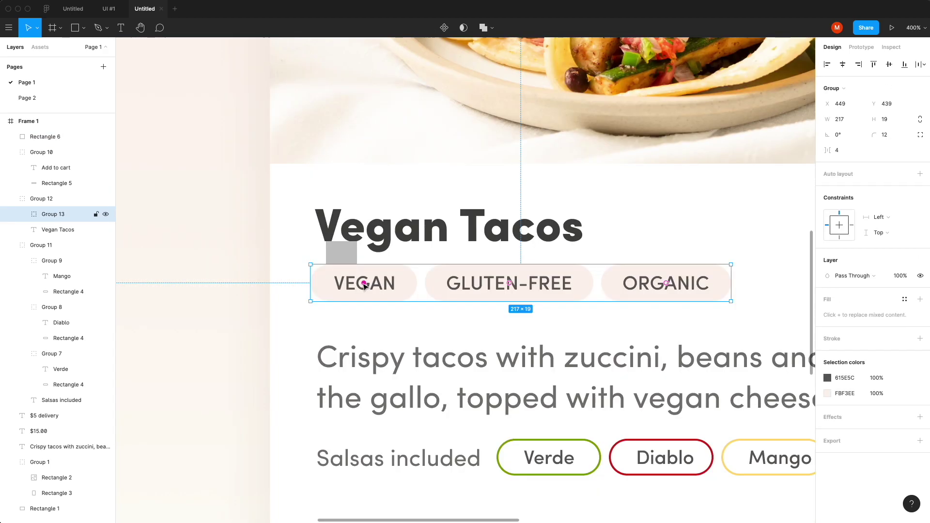
{"action": "key", "text": "Delete"}
Draw a spacer square and place it between the description's last line and the Verde tag.
{"action": "key", "text": "r"}
{"action": "left_click_drag", "start_coordinate": [308, 245], "coordinate": [354, 291]}
{"action": "left_click_drag", "start_coordinate": [328, 262], "coordinate": [304, 258]}
{"action": "scroll", "coordinate": [487, 393], "scroll_direction": "up", "scroll_amount": 3}
Recolour the Verde label green and the Diablo label red to match their tag outlines.
{"action": "left_click", "coordinate": [494, 436]}
{"action": "scroll", "coordinate": [546, 452], "scroll_direction": "right", "scroll_amount": 4}
{"action": "left_click", "coordinate": [546, 373]}
{"action": "scroll", "coordinate": [509, 357], "scroll_direction": "right", "scroll_amount": 4}
{"action": "left_click", "coordinate": [510, 340]}
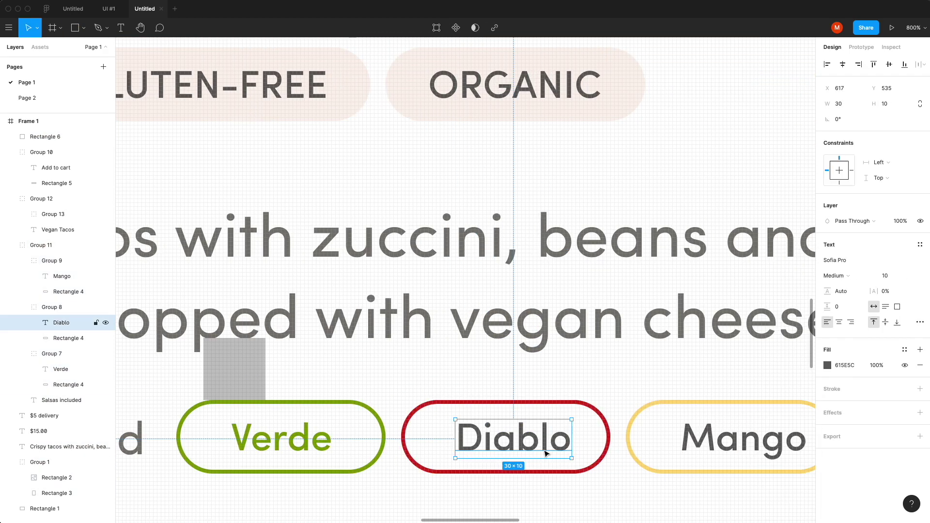
{"action": "left_click", "coordinate": [531, 438], "text": "super"}
Draw a 5 × 5 square, pair it with a copy, and place the pair against the end of the Verde label.
{"action": "scroll", "coordinate": [466, 480], "scroll_direction": "left", "scroll_amount": 5}
{"action": "scroll", "coordinate": [284, 471], "scroll_direction": "up", "scroll_amount": 5}
{"action": "key", "text": "r"}
{"action": "left_click_drag", "start_coordinate": [222, 286], "coordinate": [299, 363]}
{"action": "scroll", "coordinate": [272, 343], "scroll_direction": "down", "scroll_amount": 3}
{"action": "left_click_drag", "start_coordinate": [212, 401], "coordinate": [489, 403]}
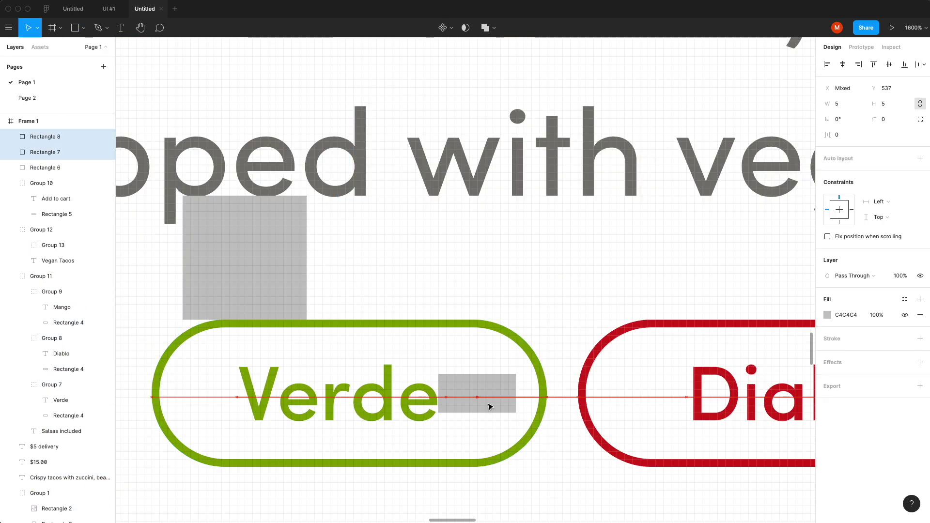
Narrow the Verde tag's outline to fit the spacer pair around its label and close up the gap to the Diablo tag.
{"action": "left_click_drag", "start_coordinate": [308, 406], "coordinate": [455, 408]}
{"action": "scroll", "coordinate": [457, 410], "scroll_direction": "right", "scroll_amount": 2}
{"action": "left_click_drag", "start_coordinate": [572, 395], "coordinate": [539, 395]}
{"action": "left_click_drag", "start_coordinate": [765, 395], "coordinate": [742, 395]}
Fit the Diablo and Mango tags to their labels with the same padding, and colour the Mango label gold.
{"action": "left_click_drag", "start_coordinate": [379, 402], "coordinate": [308, 420]}
{"action": "scroll", "coordinate": [730, 443], "scroll_direction": "down", "scroll_amount": 3}
{"action": "left_click", "coordinate": [746, 421]}
{"action": "left_click_drag", "start_coordinate": [365, 423], "coordinate": [357, 416]}
{"action": "left_click_drag", "start_coordinate": [577, 397], "coordinate": [554, 397]}
{"action": "left_click_drag", "start_coordinate": [727, 405], "coordinate": [704, 406]}
{"action": "left_click", "coordinate": [627, 422]}
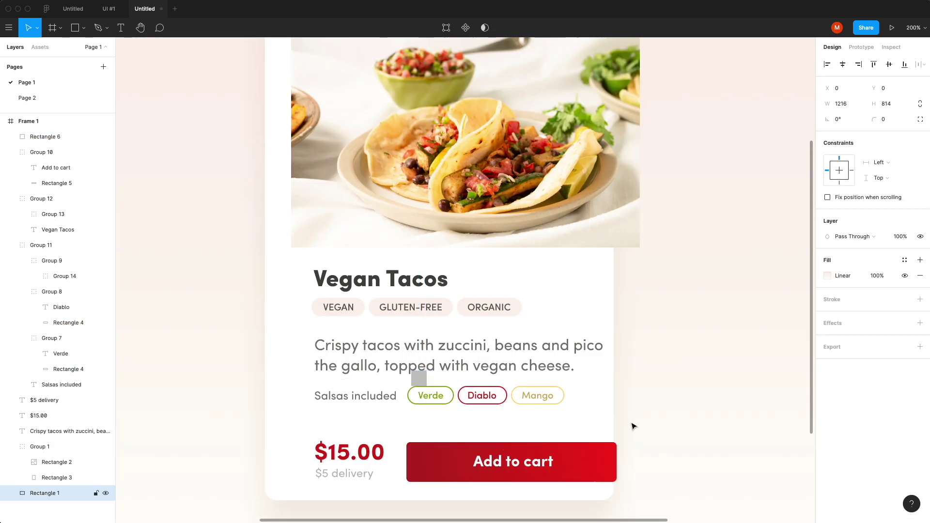
Delete the spacer above the Verde tag and draw a 34 × 34 spacer square directly below that tag.
{"action": "left_click", "coordinate": [418, 380]}
{"action": "key", "text": "Delete"}
{"action": "key", "text": "super+minus"}
{"action": "scroll", "coordinate": [497, 362], "scroll_direction": "up", "scroll_amount": 5}
{"action": "left_click", "coordinate": [498, 349]}
{"action": "scroll", "coordinate": [484, 310], "scroll_direction": "down", "scroll_amount": 3}
{"action": "key", "text": "shift+Return"}
{"action": "scroll", "coordinate": [501, 448], "scroll_direction": "up", "scroll_amount": 3}
{"action": "key", "text": "r"}
{"action": "left_click_drag", "start_coordinate": [367, 284], "coordinate": [430, 346]}
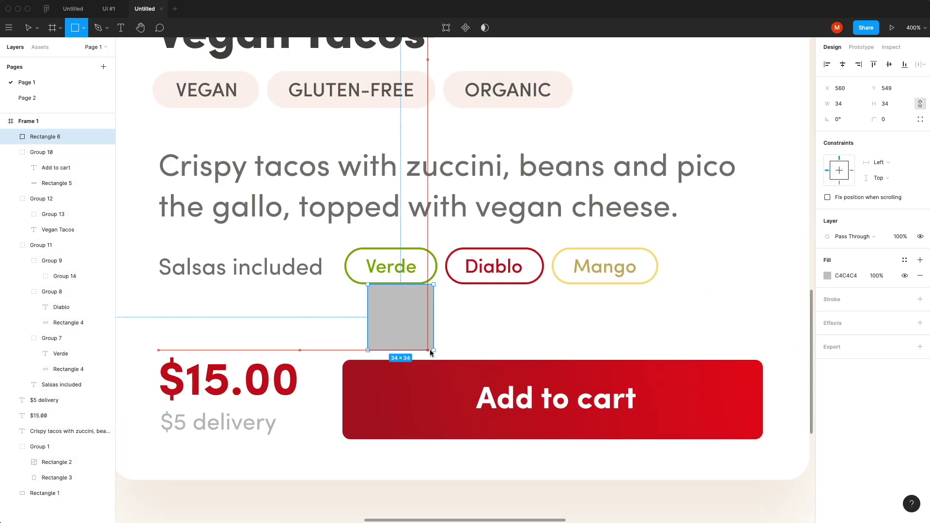
Move the price, delivery note and Add to cart button up against the 34 px spacer, and delete the spacer.
{"action": "left_click_drag", "start_coordinate": [770, 356], "coordinate": [272, 436]}
{"action": "left_click", "coordinate": [308, 457], "text": "alt"}
{"action": "left_click", "coordinate": [355, 383]}
{"action": "key", "text": "Delete"}
{"action": "key", "text": "Escape"}
Change the delivery note under the price to "+$5 delivery".
{"action": "scroll", "coordinate": [658, 403], "scroll_direction": "left", "scroll_amount": 2}
{"action": "scroll", "coordinate": [658, 403], "scroll_direction": "down", "scroll_amount": 2}
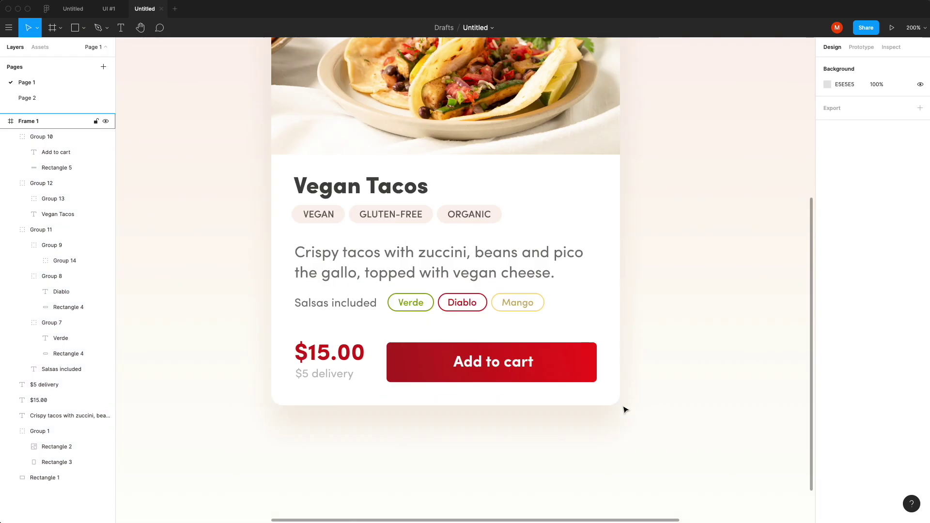
{"action": "left_click", "coordinate": [312, 381]}
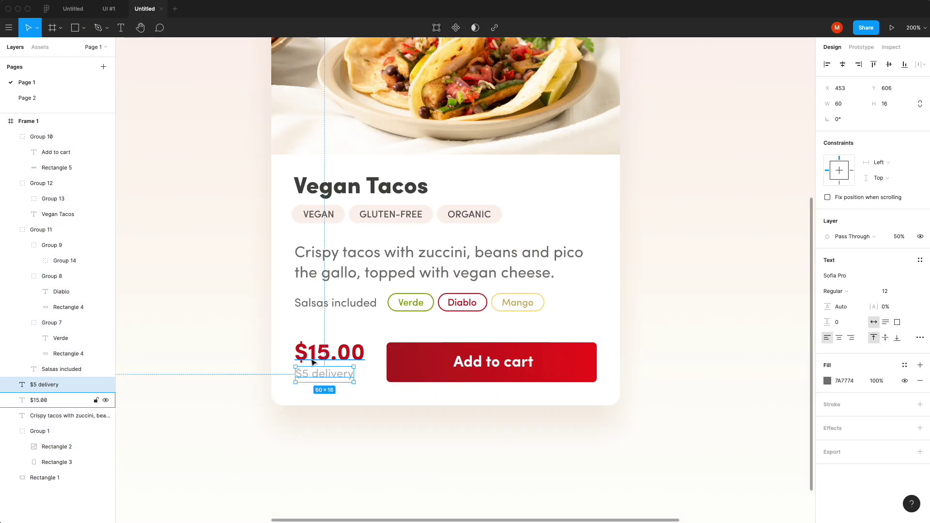
{"action": "double_click", "coordinate": [312, 373]}
{"action": "type", "text": "+"}
{"action": "scroll", "coordinate": [361, 347], "scroll_direction": "down", "scroll_amount": 3}
Draw a spacer square at the top edge of the Add to cart button and place a copy at its bottom edge.
{"action": "key", "text": "r"}
{"action": "left_click_drag", "start_coordinate": [368, 254], "coordinate": [422, 308]}
{"action": "left_click_drag", "start_coordinate": [397, 285], "coordinate": [398, 390]}
Set the Add to cart label's font size to 18 and delete the vertical spacer squares.
{"action": "left_click", "coordinate": [430, 347], "text": "super"}
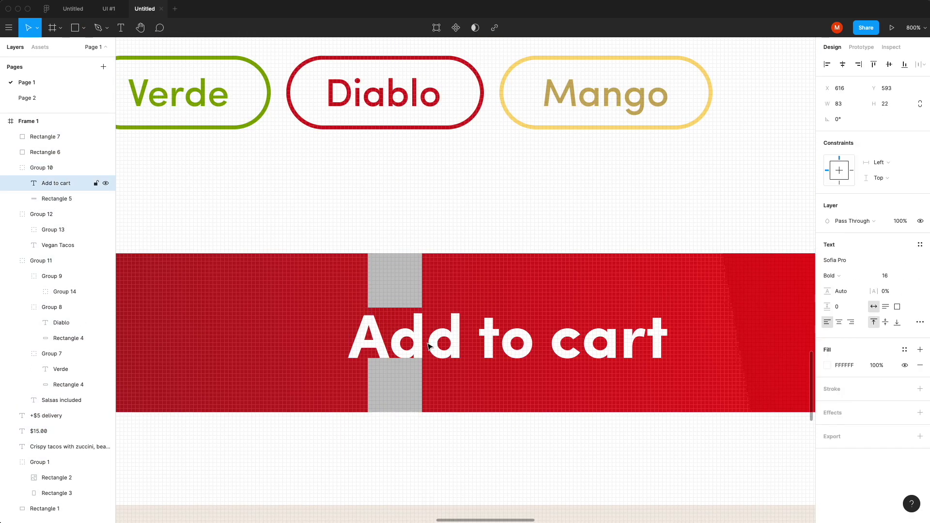
{"action": "left_click", "coordinate": [529, 272], "text": "super"}
{"action": "left_click", "coordinate": [514, 339], "text": "super"}
{"action": "key", "text": "Delete"}
{"action": "left_click", "coordinate": [404, 391], "text": "alt"}
Draw a spacer square inside the button's left end and place a copy inside its right end.
{"action": "key", "text": "r"}
{"action": "left_click_drag", "start_coordinate": [229, 342], "coordinate": [261, 373]}
{"action": "left_click_drag", "start_coordinate": [244, 357], "coordinate": [634, 357]}
Centre-align the Add to cart label between the side spacers and delete both spacers.
{"action": "left_click", "coordinate": [841, 323]}
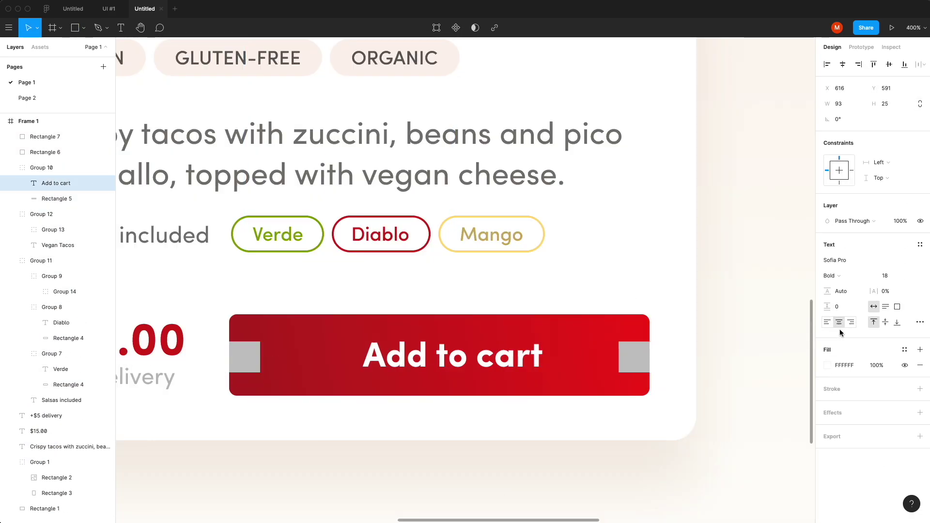
{"action": "left_click_drag", "start_coordinate": [453, 356], "coordinate": [440, 356]}
{"action": "left_click", "coordinate": [244, 357]}
{"action": "left_click", "coordinate": [633, 366], "text": "shift"}
{"action": "key", "text": "Delete"}
Draw a circle about 160 × 160 on the background to the right of the card.
{"action": "scroll", "coordinate": [599, 381], "scroll_direction": "down", "scroll_amount": 3}
{"action": "left_click", "coordinate": [682, 422]}
{"action": "key", "text": "o"}
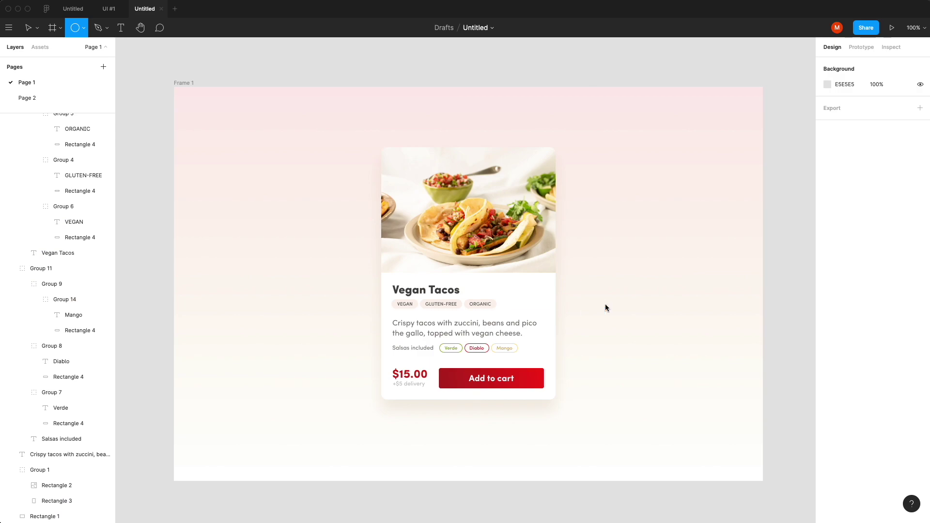
{"action": "left_click_drag", "start_coordinate": [585, 284], "coordinate": [645, 365]}
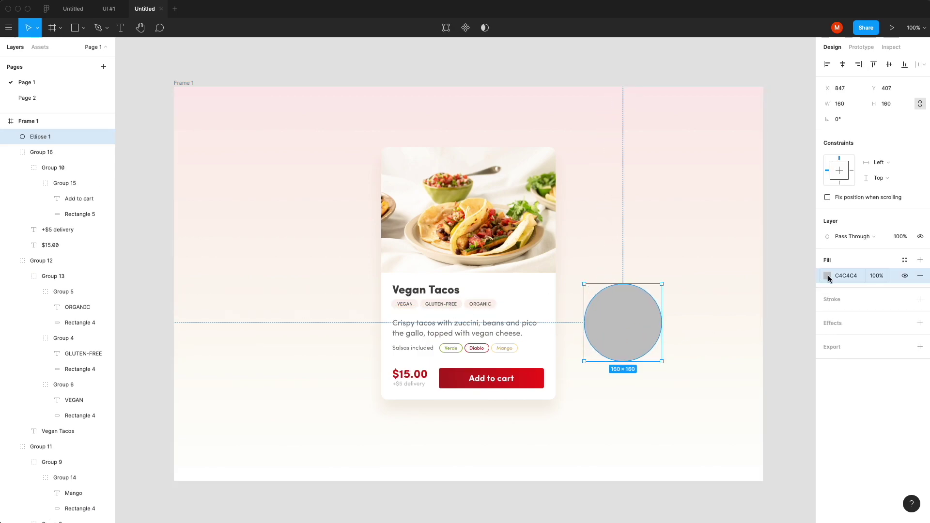
Fill the circle with a radial gradient running diagonally across it, with a pale pink first stop (HSB 4, 7, 99).
{"action": "left_click", "coordinate": [828, 276]}
{"action": "left_click", "coordinate": [731, 276]}
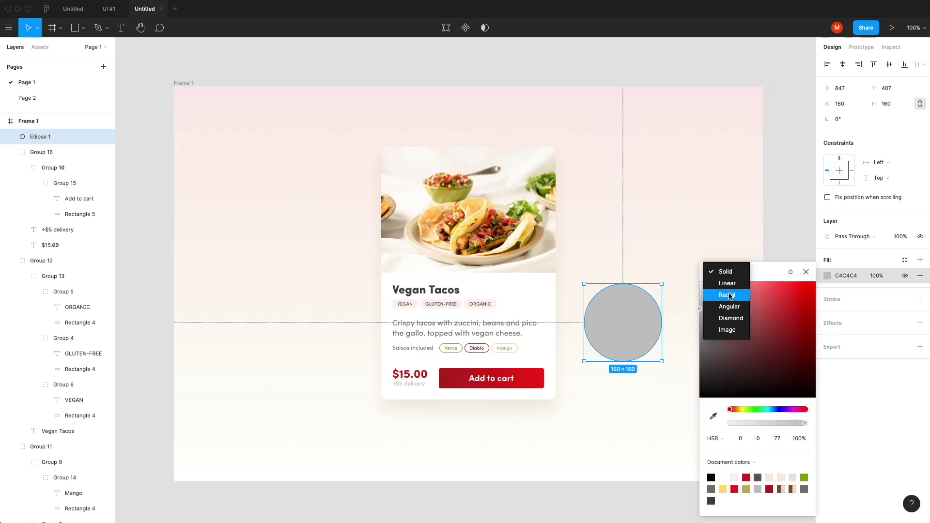
{"action": "left_click", "coordinate": [728, 295]}
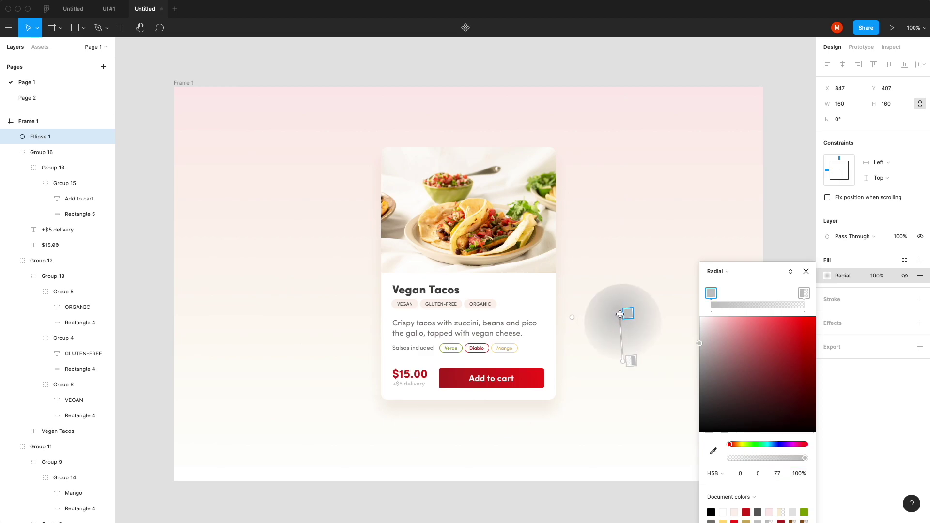
{"action": "left_click_drag", "start_coordinate": [610, 299], "coordinate": [644, 354]}
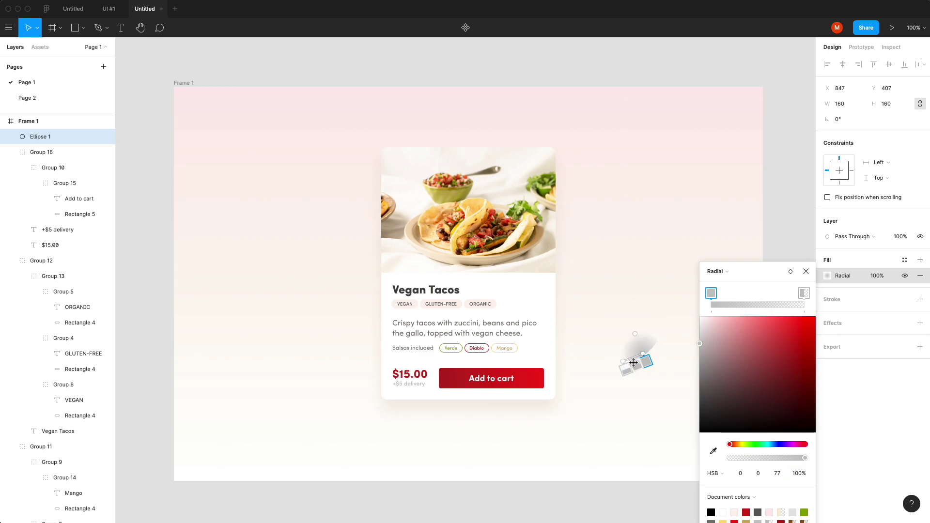
{"action": "left_click", "coordinate": [590, 294]}
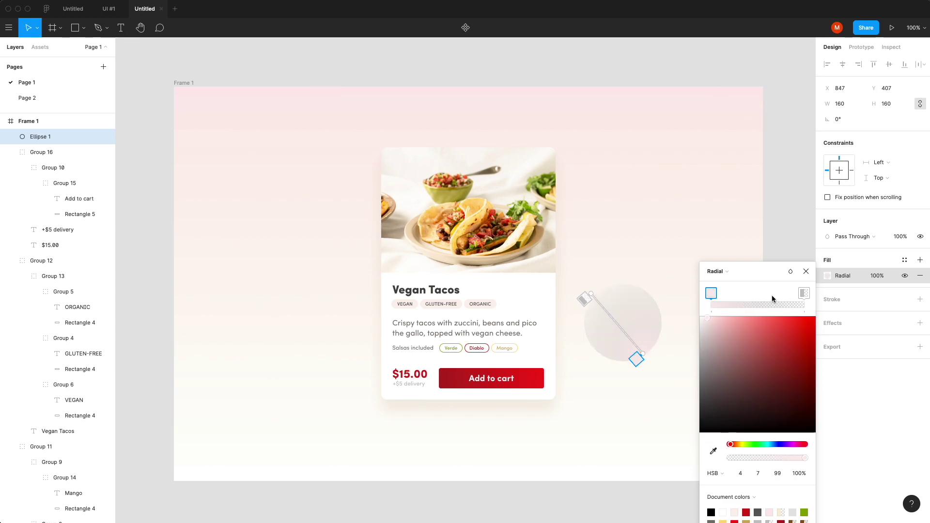
{"action": "key", "text": "Escape"}
Send the circle behind the card and arrange it with two copies around the card's edges, one enlarged to 229 × 229.
{"action": "key", "text": "alt+l"}
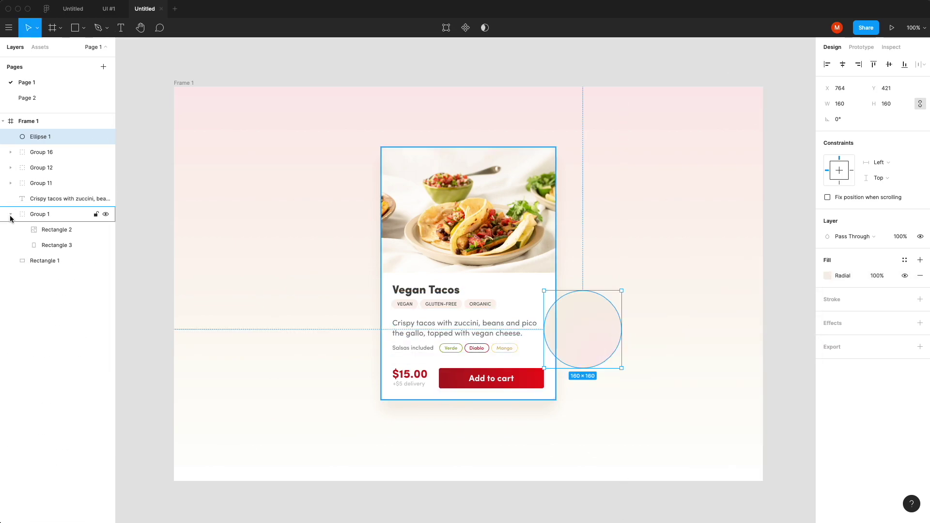
{"action": "left_click_drag", "start_coordinate": [318, 350], "coordinate": [467, 374]}
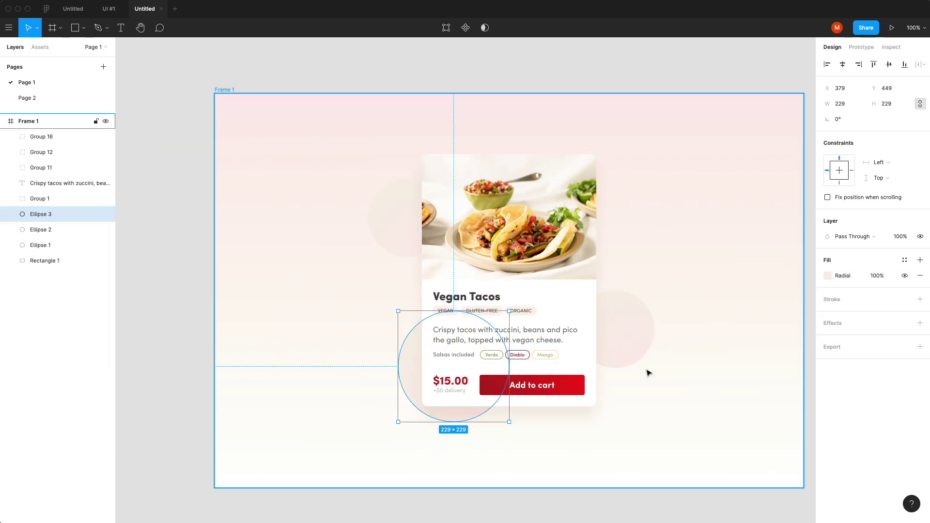
{"action": "left_click_drag", "start_coordinate": [614, 362], "coordinate": [597, 309]}
{"action": "left_click_drag", "start_coordinate": [387, 230], "coordinate": [389, 219]}
{"action": "left_click", "coordinate": [383, 432]}
Correct the spelling in the description to "zucchini".
{"action": "scroll", "coordinate": [384, 432], "scroll_direction": "left", "scroll_amount": 1}
{"action": "scroll", "coordinate": [384, 431], "scroll_direction": "right", "scroll_amount": 2}
{"action": "double_click", "coordinate": [469, 341]}
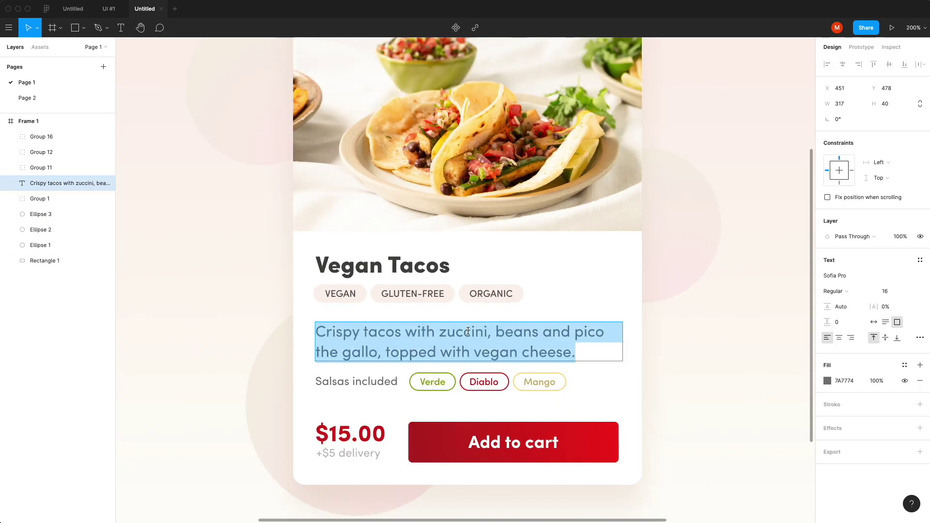
{"action": "left_click", "coordinate": [471, 332]}
{"action": "type", "text": "h"}
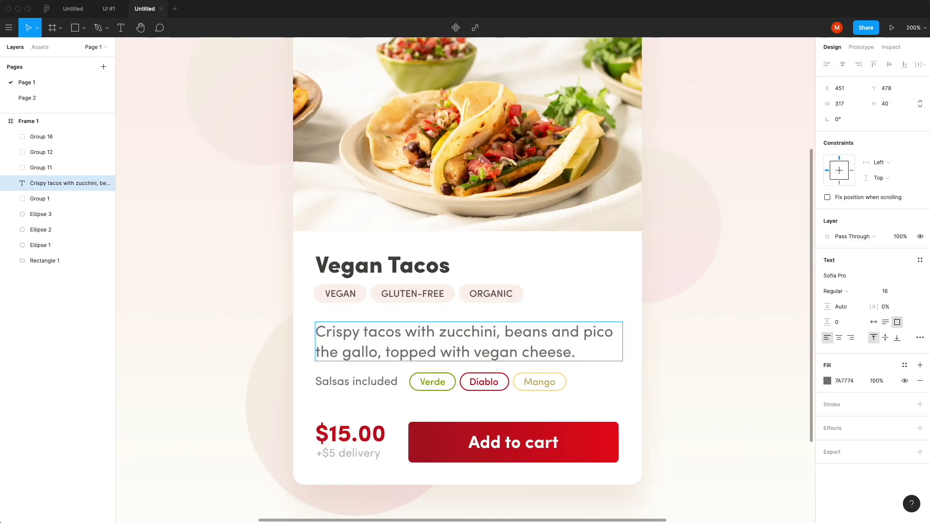
Duplicate the frame and give the copy's white card background a Background blur effect and 60% fill opacity.
{"action": "scroll", "coordinate": [469, 341], "scroll_direction": "down", "scroll_amount": 3}
{"action": "left_click", "coordinate": [562, 79]}
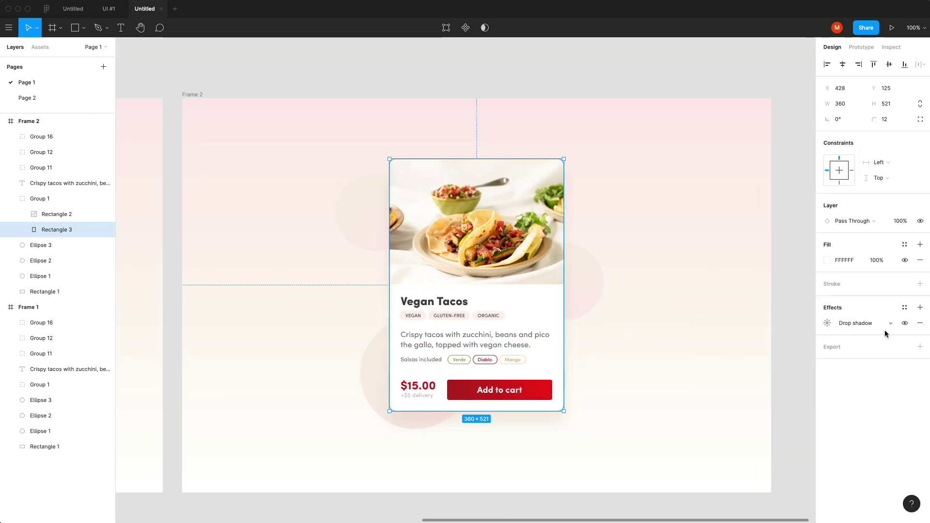
{"action": "left_click", "coordinate": [863, 323]}
{"action": "left_click", "coordinate": [864, 348]}
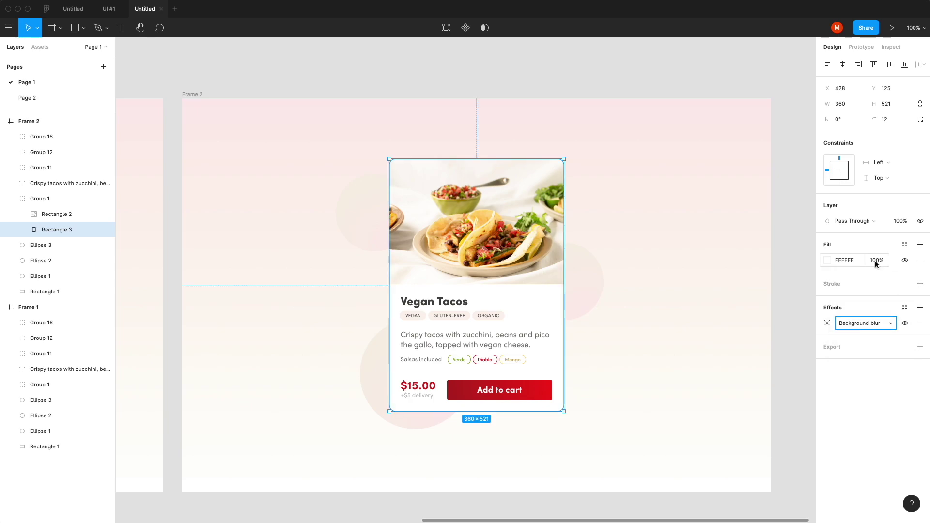
{"action": "left_click", "coordinate": [827, 323]}
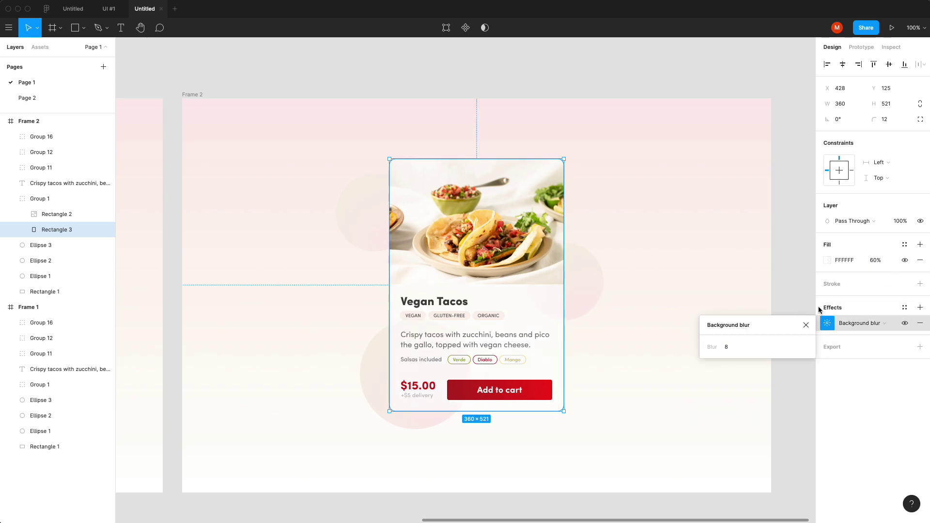
Change the card background's fill to a diagonal radial gradient from white to fully transparent white.
{"action": "left_click", "coordinate": [828, 261]}
{"action": "left_click", "coordinate": [718, 262]}
{"action": "left_click", "coordinate": [720, 285]}
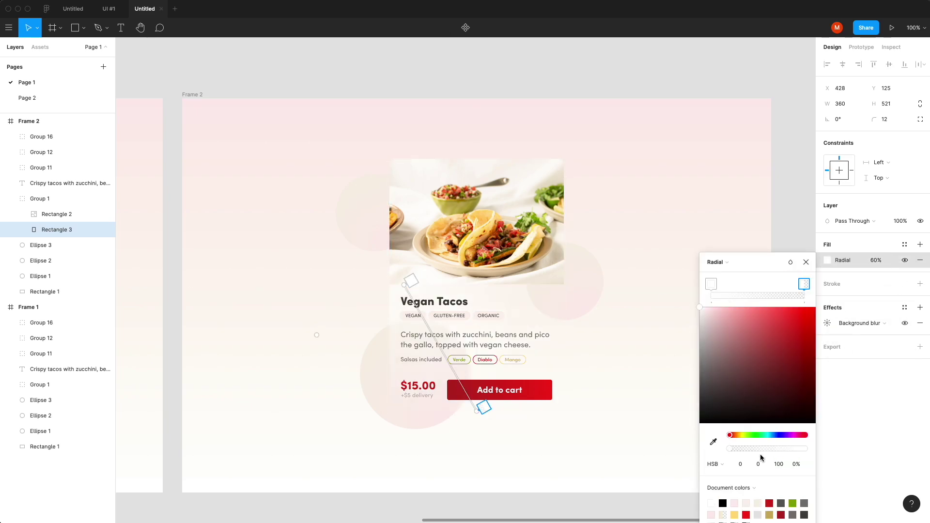
{"action": "left_click", "coordinate": [806, 263]}
Add a 1 px inside stroke to the card background with a linear gradient from white to fully transparent.
{"action": "left_click", "coordinate": [921, 284]}
{"action": "left_click", "coordinate": [828, 299]}
{"action": "left_click", "coordinate": [716, 271]}
{"action": "left_click", "coordinate": [718, 282]}
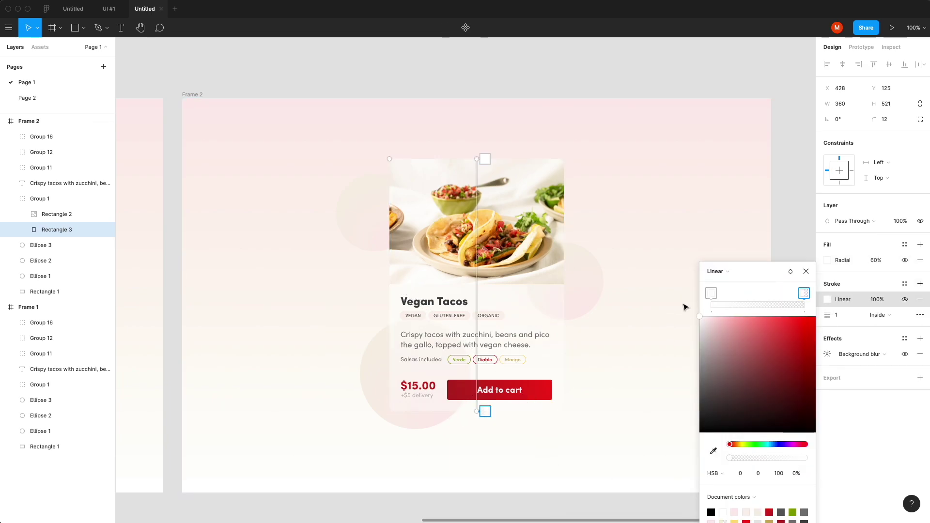
{"action": "left_click", "coordinate": [547, 500]}
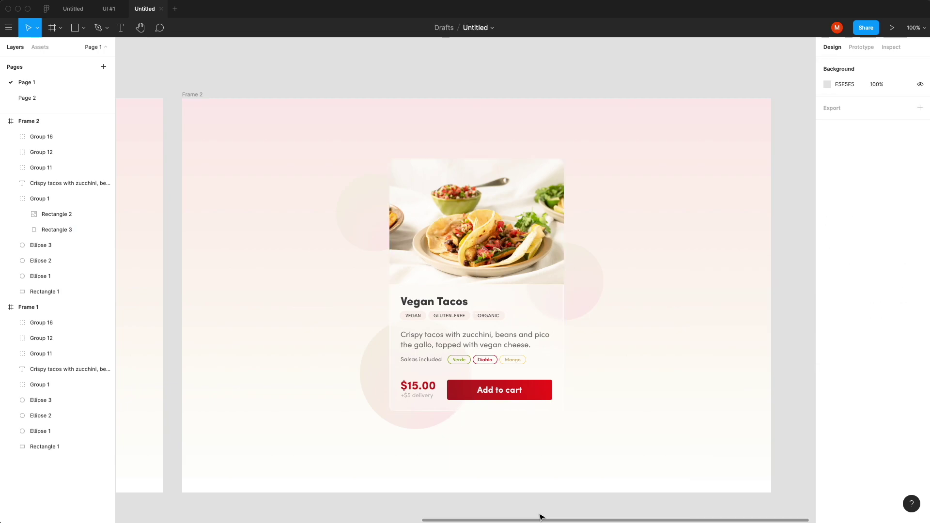
Move the large circle outward to about X 343, Y 476, and shift the right-hand circle farther out from the card.
{"action": "left_click_drag", "start_coordinate": [427, 422], "coordinate": [415, 433]}
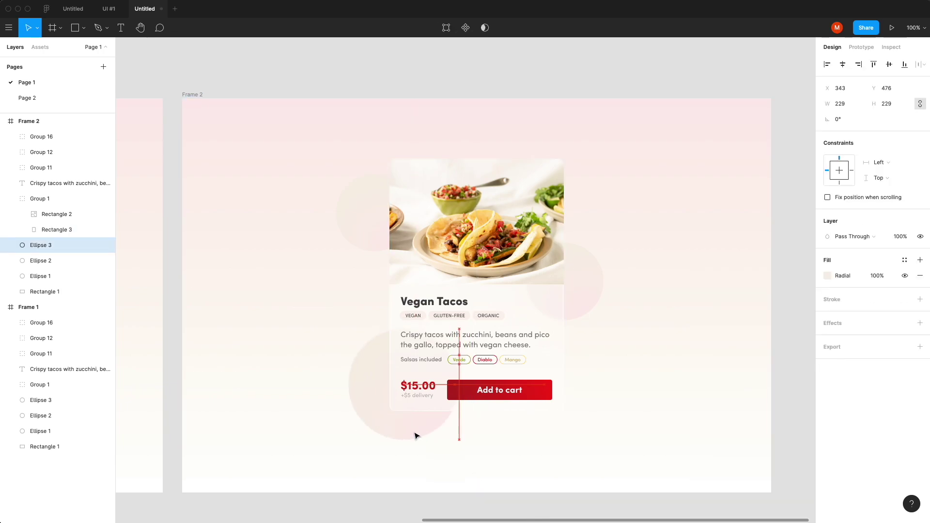
{"action": "left_click", "coordinate": [616, 296]}
{"action": "left_click_drag", "start_coordinate": [586, 289], "coordinate": [596, 293]}
{"action": "left_click", "coordinate": [773, 352]}
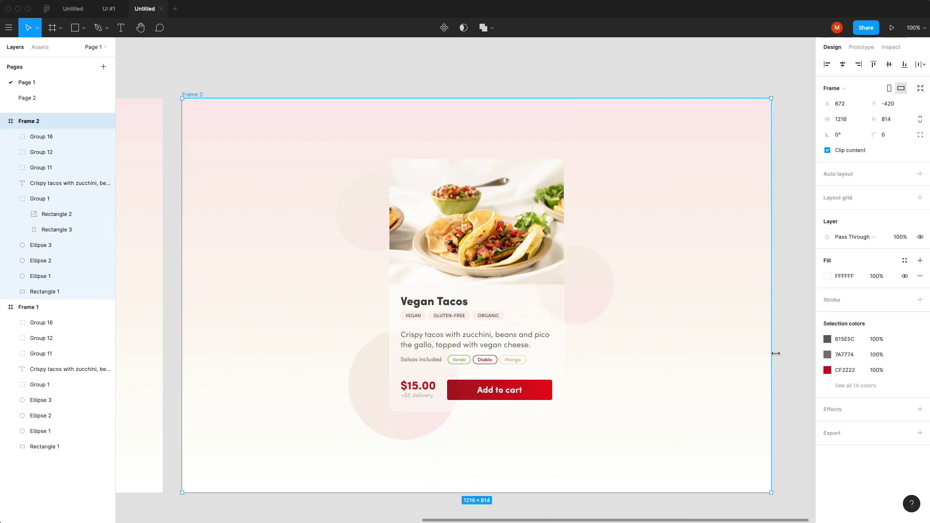
Cut the circle at the card's upper left and paste it in front of the card background and photo.
{"action": "left_click", "coordinate": [369, 220]}
{"action": "key", "text": "ctrl+x"}
{"action": "key", "text": "ctrl+v"}
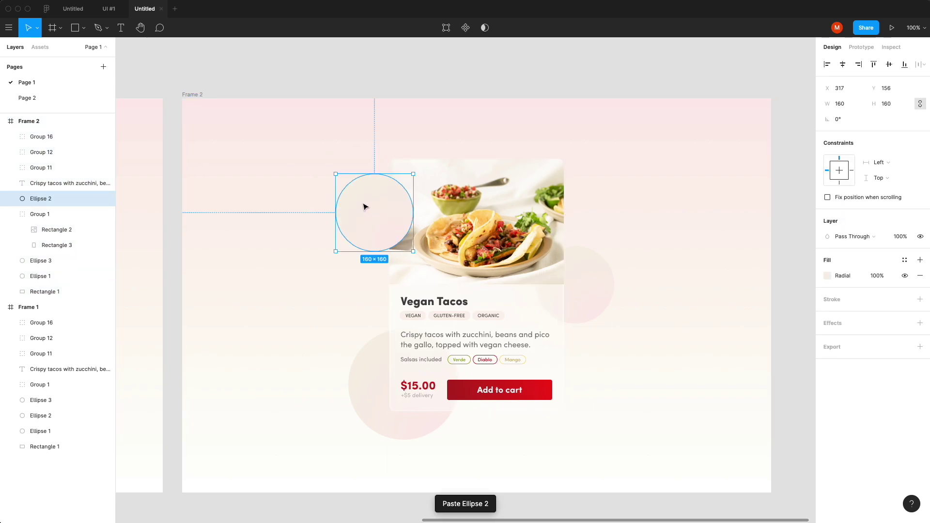
Draw an ellipse at the upper circle's edge, add an effect to it, and move it with the circle to the top of the layer order.
{"action": "key", "text": "o"}
{"action": "left_click", "coordinate": [827, 276]}
{"action": "mouse_move", "coordinate": [419, 194]}
{"action": "left_mouse_down"}
{"action": "mouse_move", "coordinate": [440, 235]}
{"action": "mouse_move", "coordinate": [399, 219]}
{"action": "left_mouse_up"}
{"action": "left_click", "coordinate": [373, 235]}
{"action": "left_click", "coordinate": [920, 323]}
{"action": "left_click_drag", "start_coordinate": [57, 214], "coordinate": [57, 131]}
{"action": "left_click", "coordinate": [56, 150]}
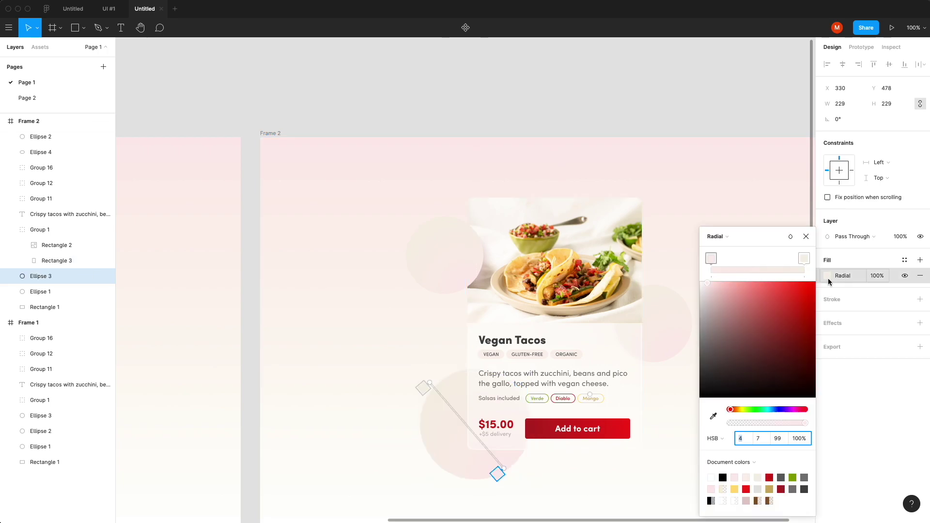
Restyle the circles with a white-to-pink gradient and add two small copies about 106 × 106, left of the card and at its lower right.
{"action": "right_click", "coordinate": [669, 315]}
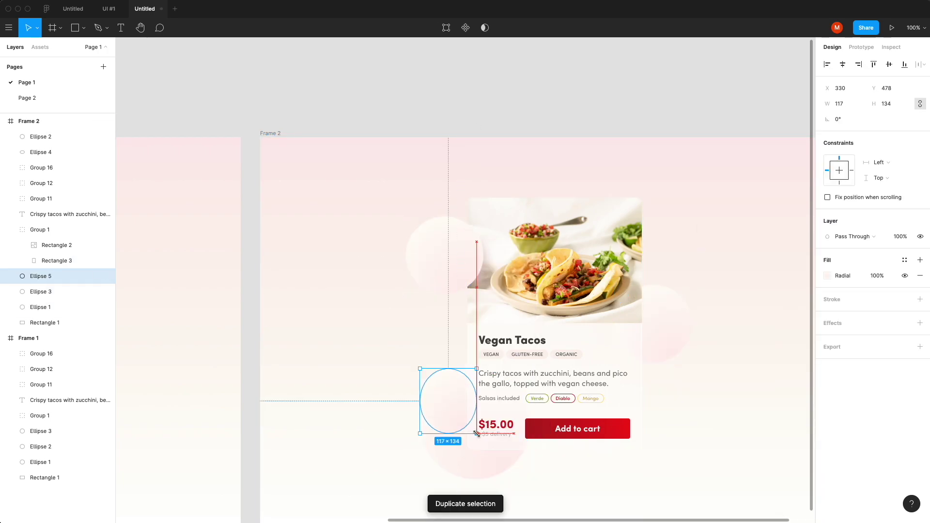
{"action": "left_click_drag", "start_coordinate": [477, 433], "coordinate": [473, 422]}
{"action": "left_click_drag", "start_coordinate": [400, 392], "coordinate": [750, 499]}
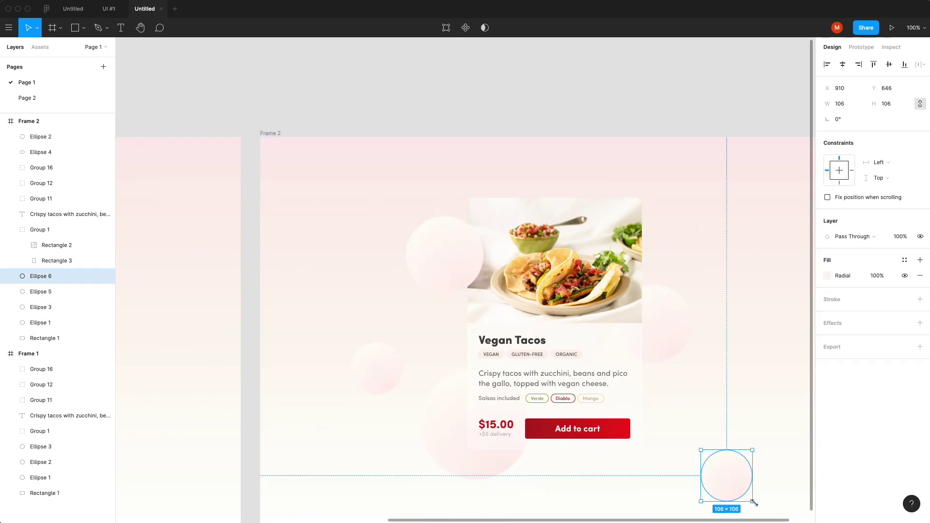
{"action": "left_click", "coordinate": [647, 468]}
Add a drop shadow to the "Add to cart" text on the first frame's button and open the shadow's settings.
{"action": "scroll", "coordinate": [577, 426], "scroll_direction": "left", "scroll_amount": 8}
{"action": "key", "text": "z"}
{"action": "left_click", "coordinate": [307, 388]}
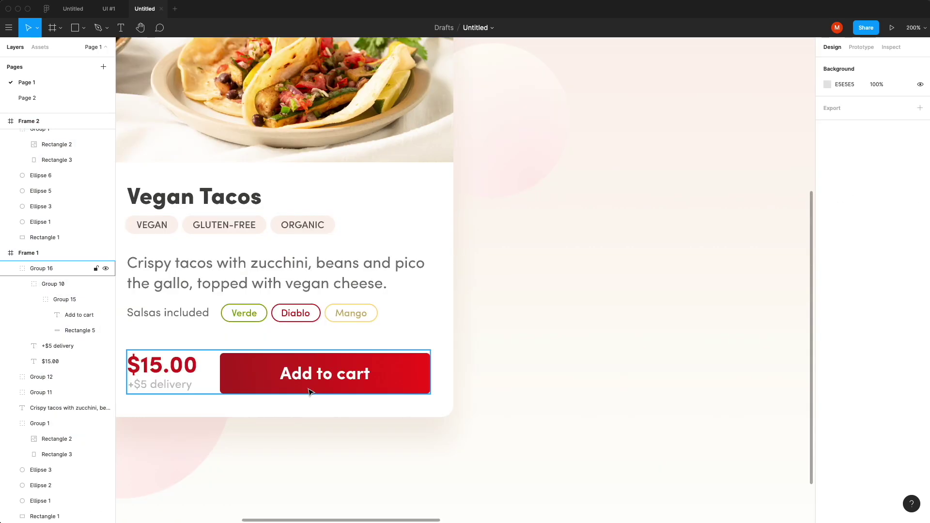
{"action": "left_click", "coordinate": [310, 373], "text": "super"}
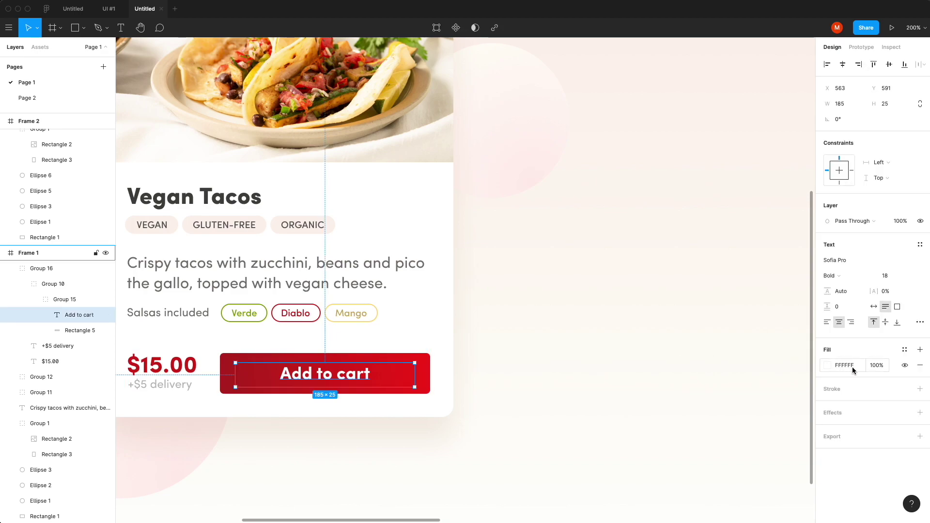
{"action": "left_click", "coordinate": [920, 413]}
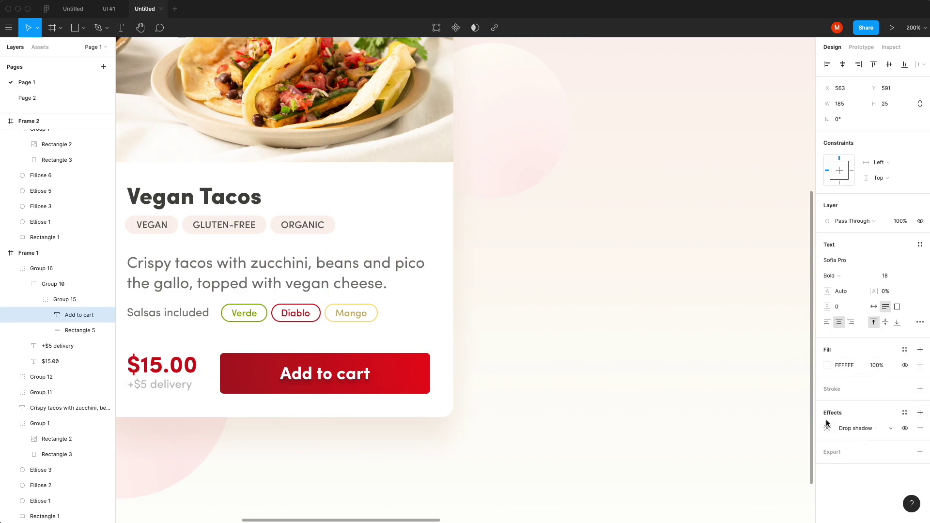
{"action": "left_click", "coordinate": [828, 430]}
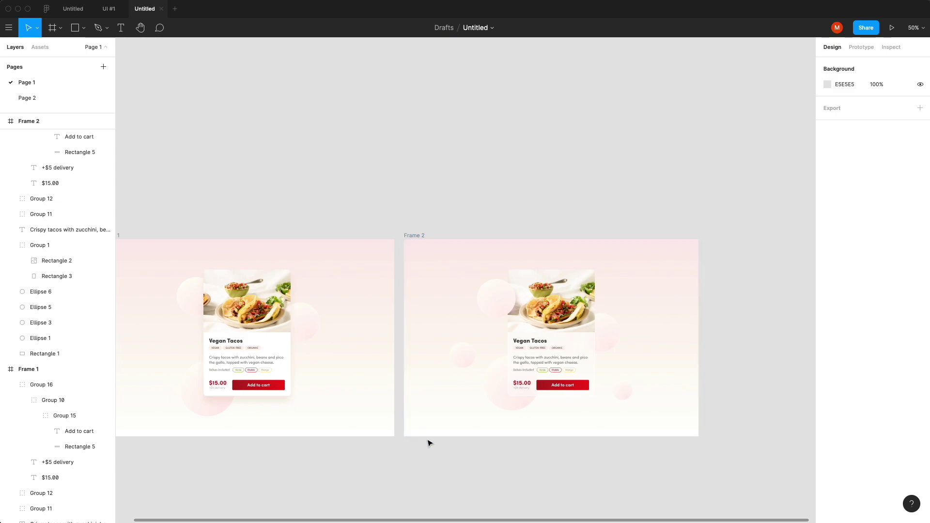
Examine the first frame's card close up and at full size, and compare it with the glass-style card in the second frame.
{"action": "scroll", "coordinate": [429, 441], "scroll_direction": "left", "scroll_amount": 3}
{"action": "key", "text": "z"}
{"action": "left_click", "coordinate": [338, 375]}
{"action": "left_click", "coordinate": [338, 305]}
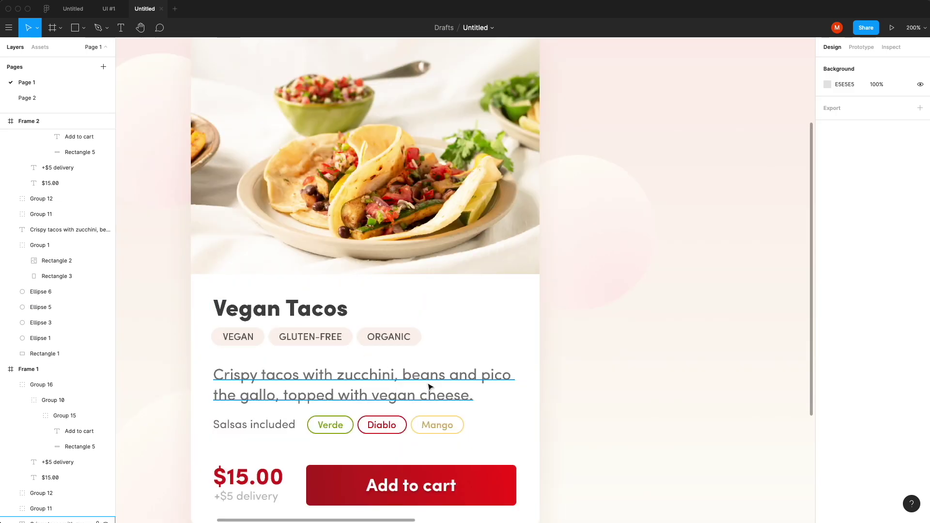
{"action": "key", "text": "z"}
{"action": "left_click", "coordinate": [336, 344], "text": "alt"}
{"action": "key", "text": "Escape"}
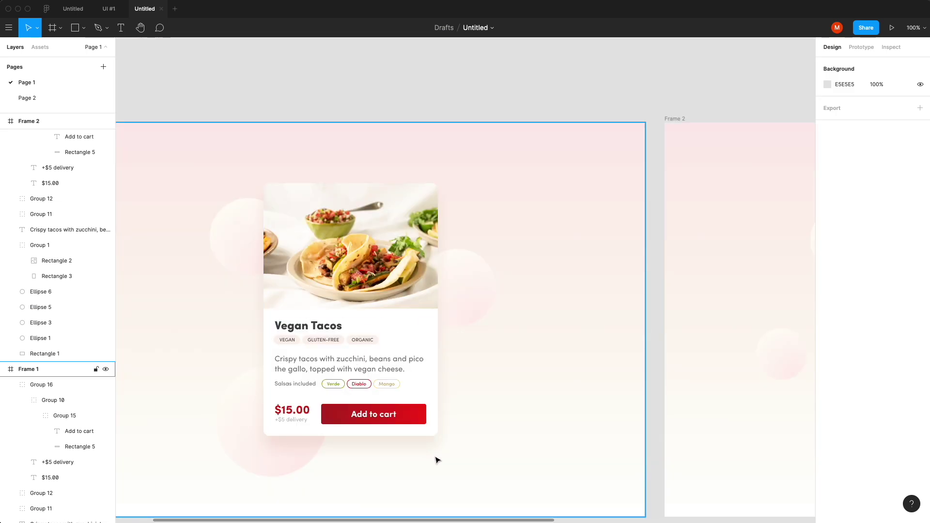
{"action": "scroll", "coordinate": [435, 458], "scroll_direction": "right", "scroll_amount": 10}
{"action": "scroll", "coordinate": [437, 459], "scroll_direction": "left", "scroll_amount": 2}
{"action": "left_click", "coordinate": [528, 465]}
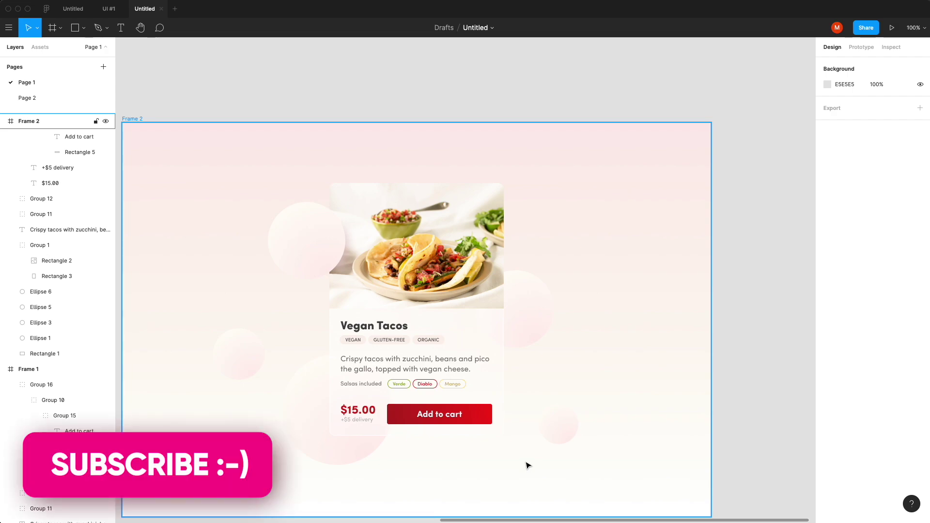
{"action": "left_click", "coordinate": [528, 466]}
{"action": "left_click", "coordinate": [528, 465]}
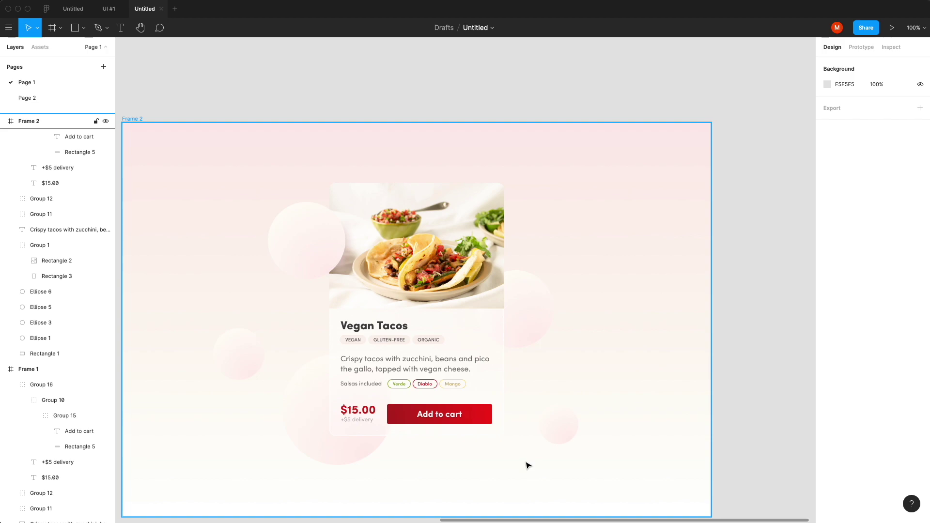